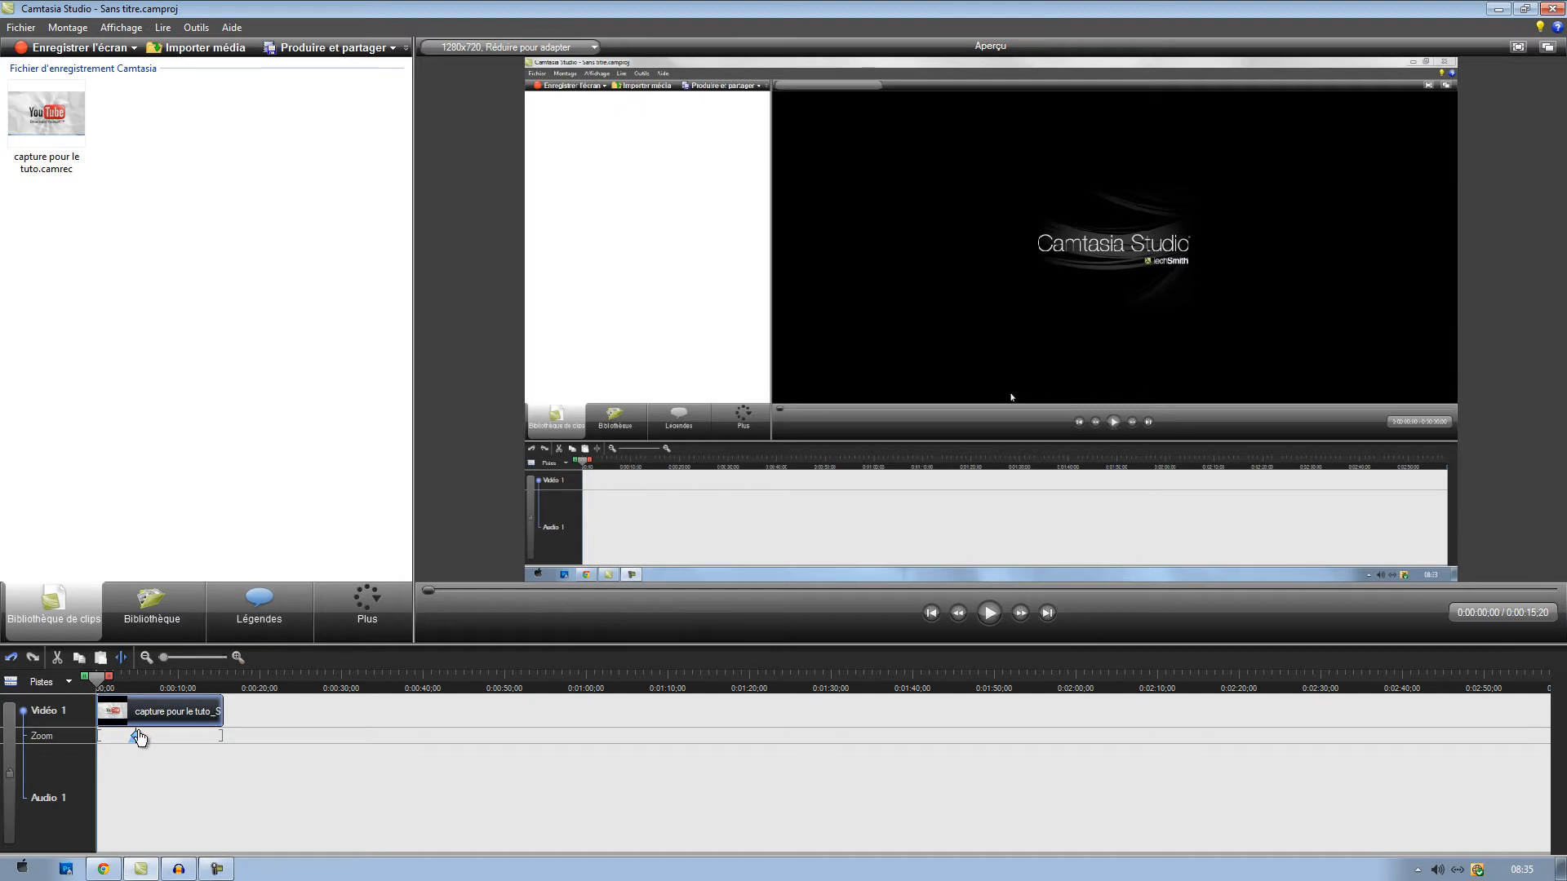
- Delete all zoom keyframes from the Zoom track of the timeline and confirm the removal
{"action": "right_click", "coordinate": [119, 732]}
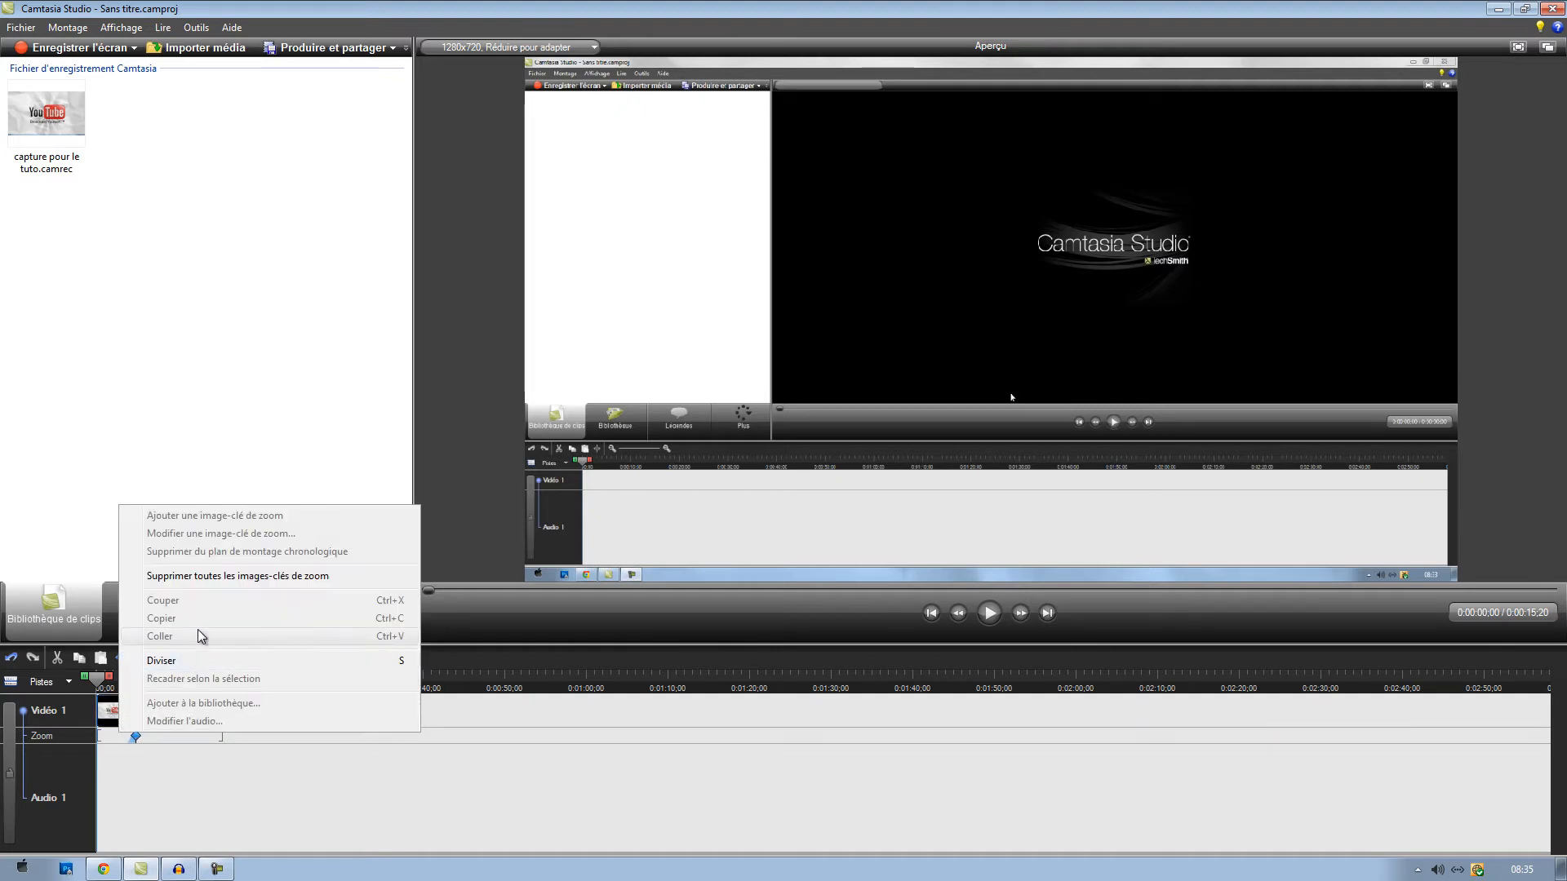
{"action": "left_click", "coordinate": [259, 576]}
{"action": "left_click", "coordinate": [824, 472]}
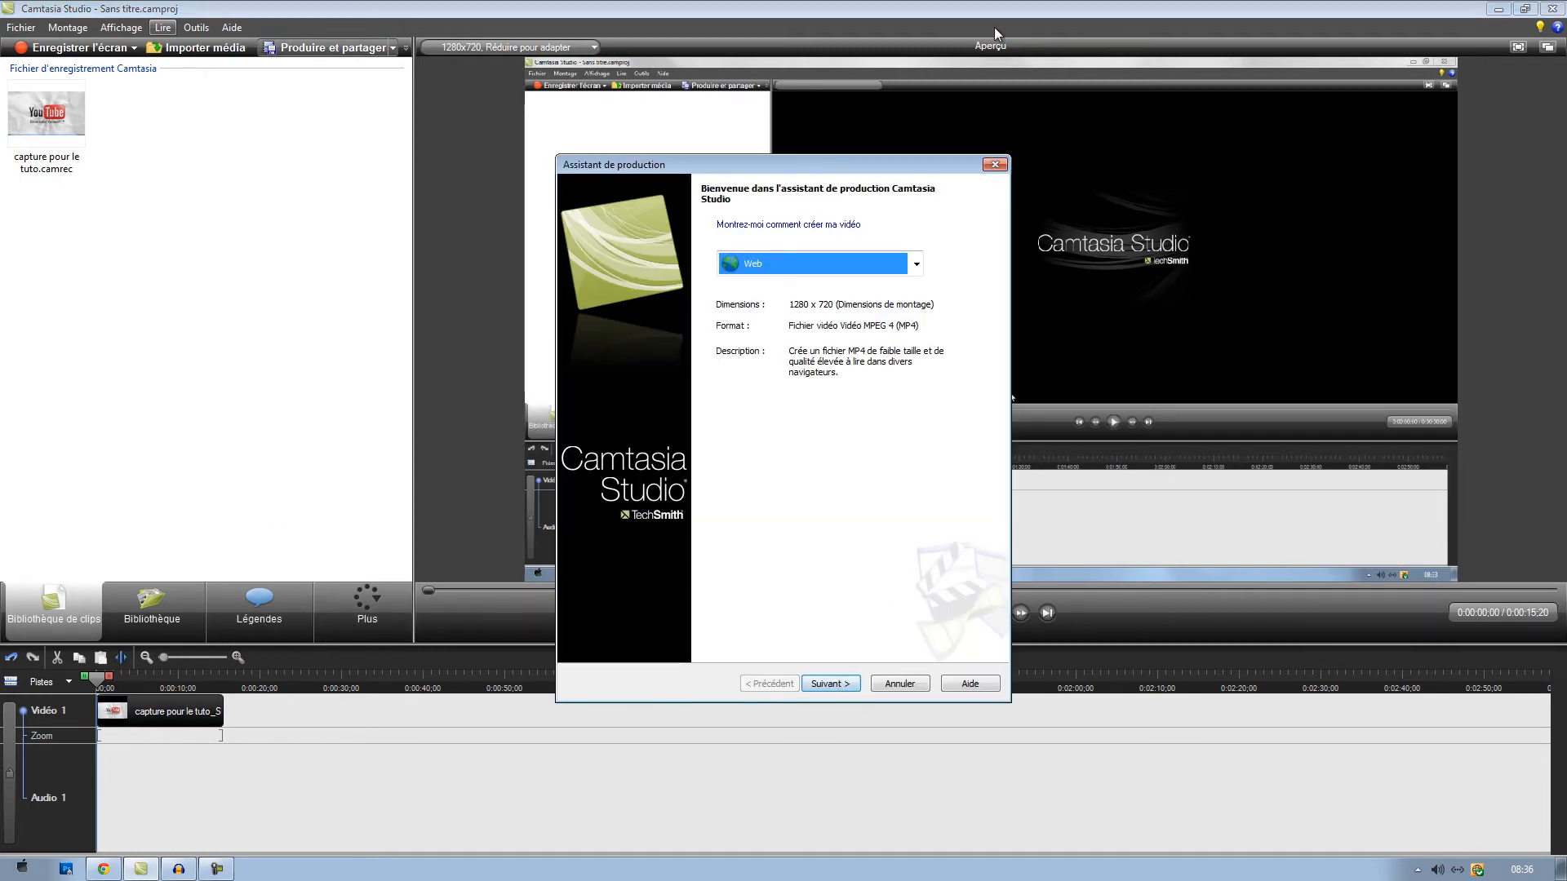
- Choose the existing "tu pue des fesses lol" preset in the production wizard
{"action": "left_click_drag", "start_coordinate": [824, 162], "coordinate": [827, 159]}
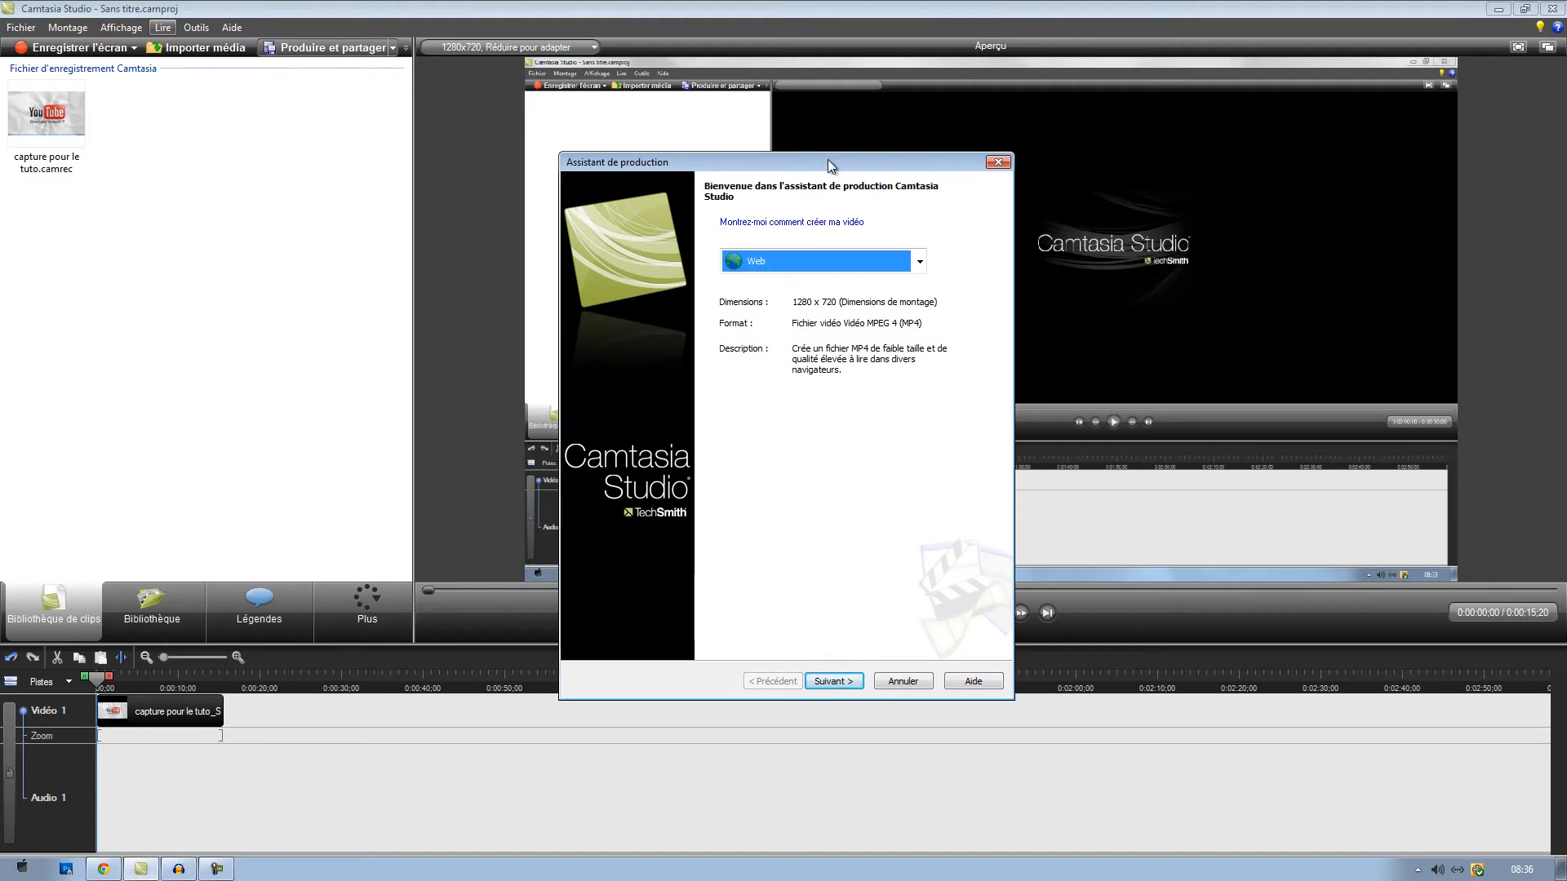
{"action": "left_click", "coordinate": [818, 262]}
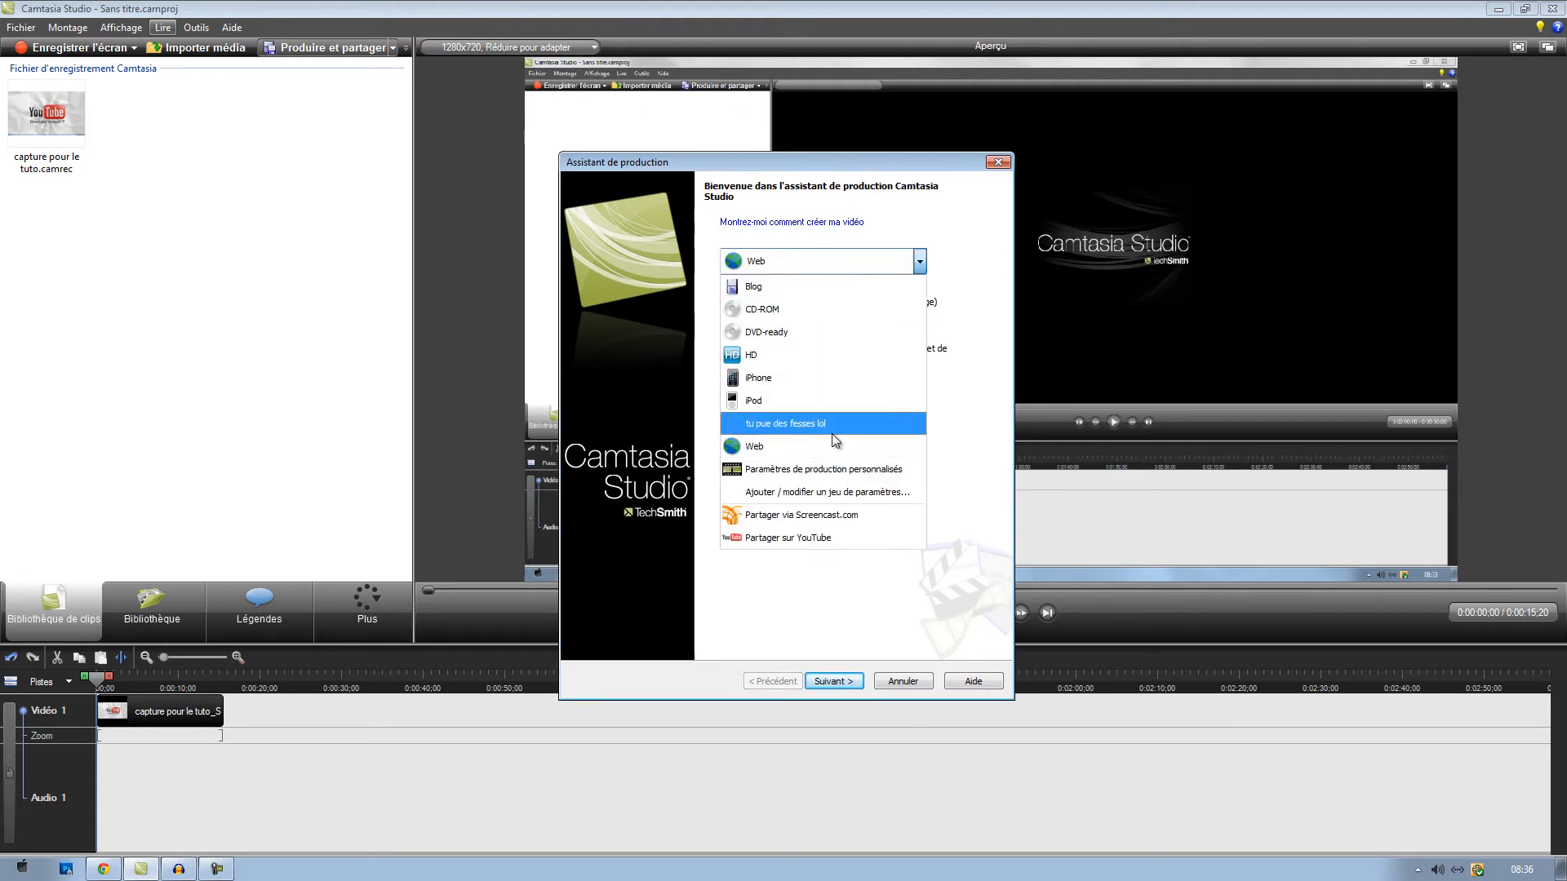
{"action": "left_click", "coordinate": [837, 424]}
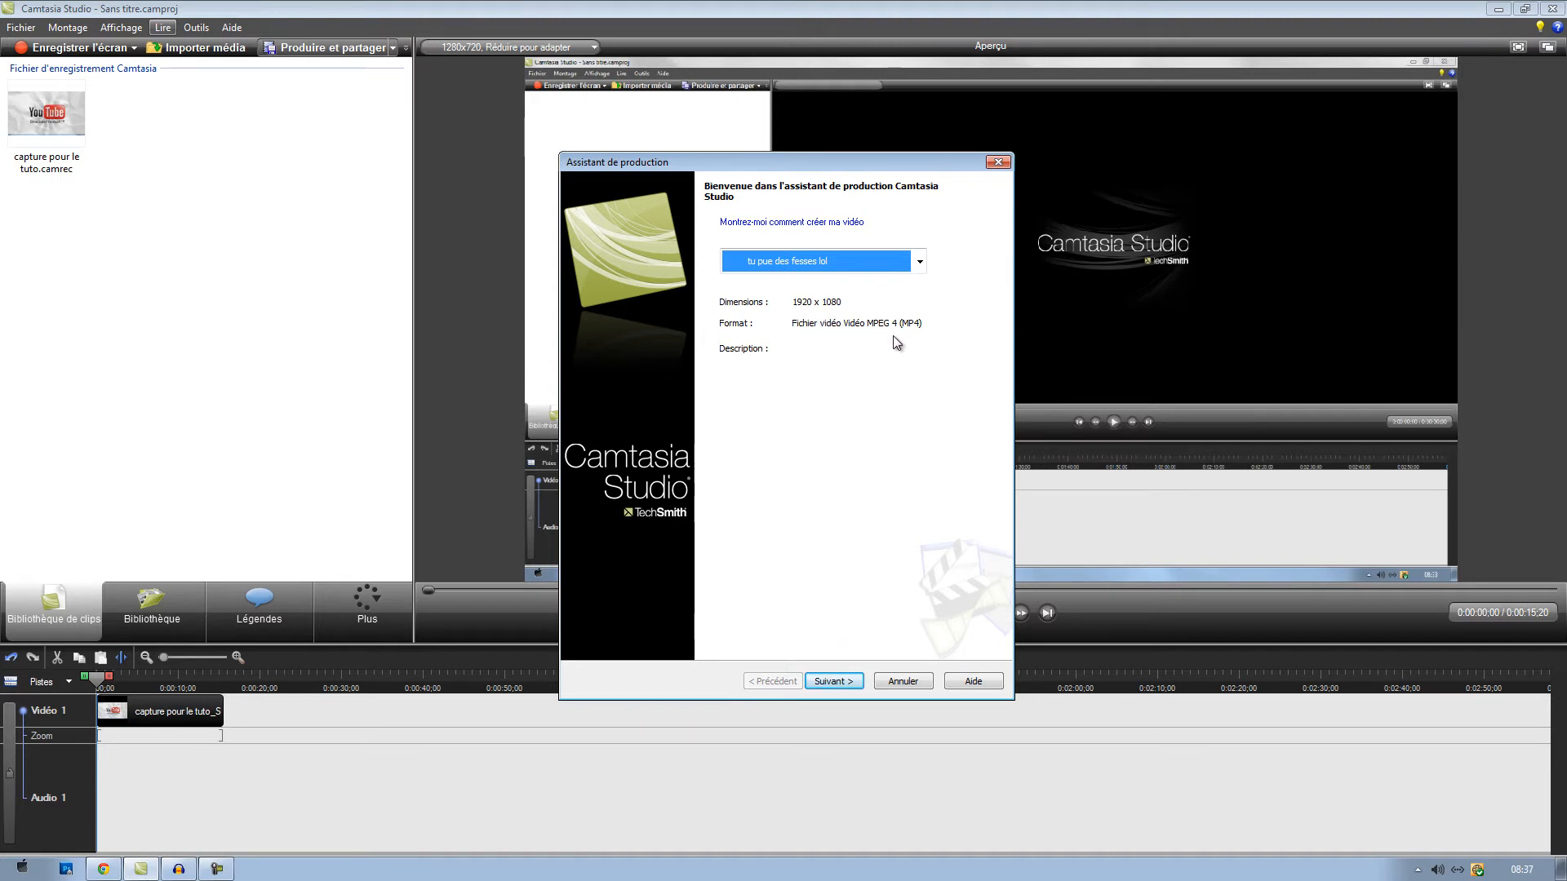
- Create a new production preset named "Tuto" with the description "abcd", keeping the MP4/FLV/SWF format, and continue to the Flash templates
{"action": "left_click", "coordinate": [825, 263]}
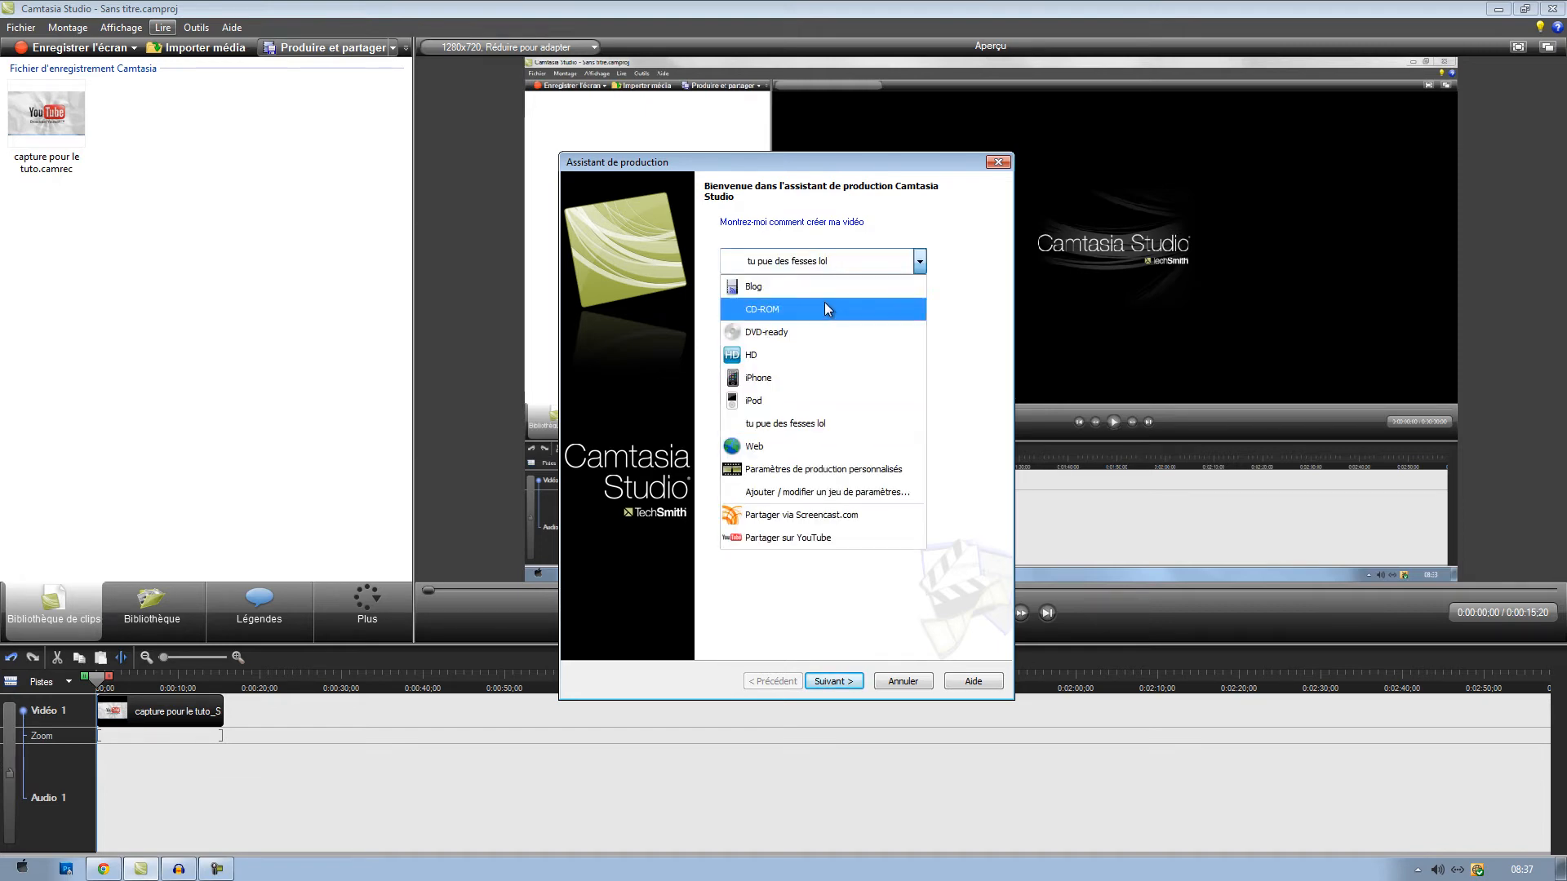
{"action": "left_click", "coordinate": [821, 493]}
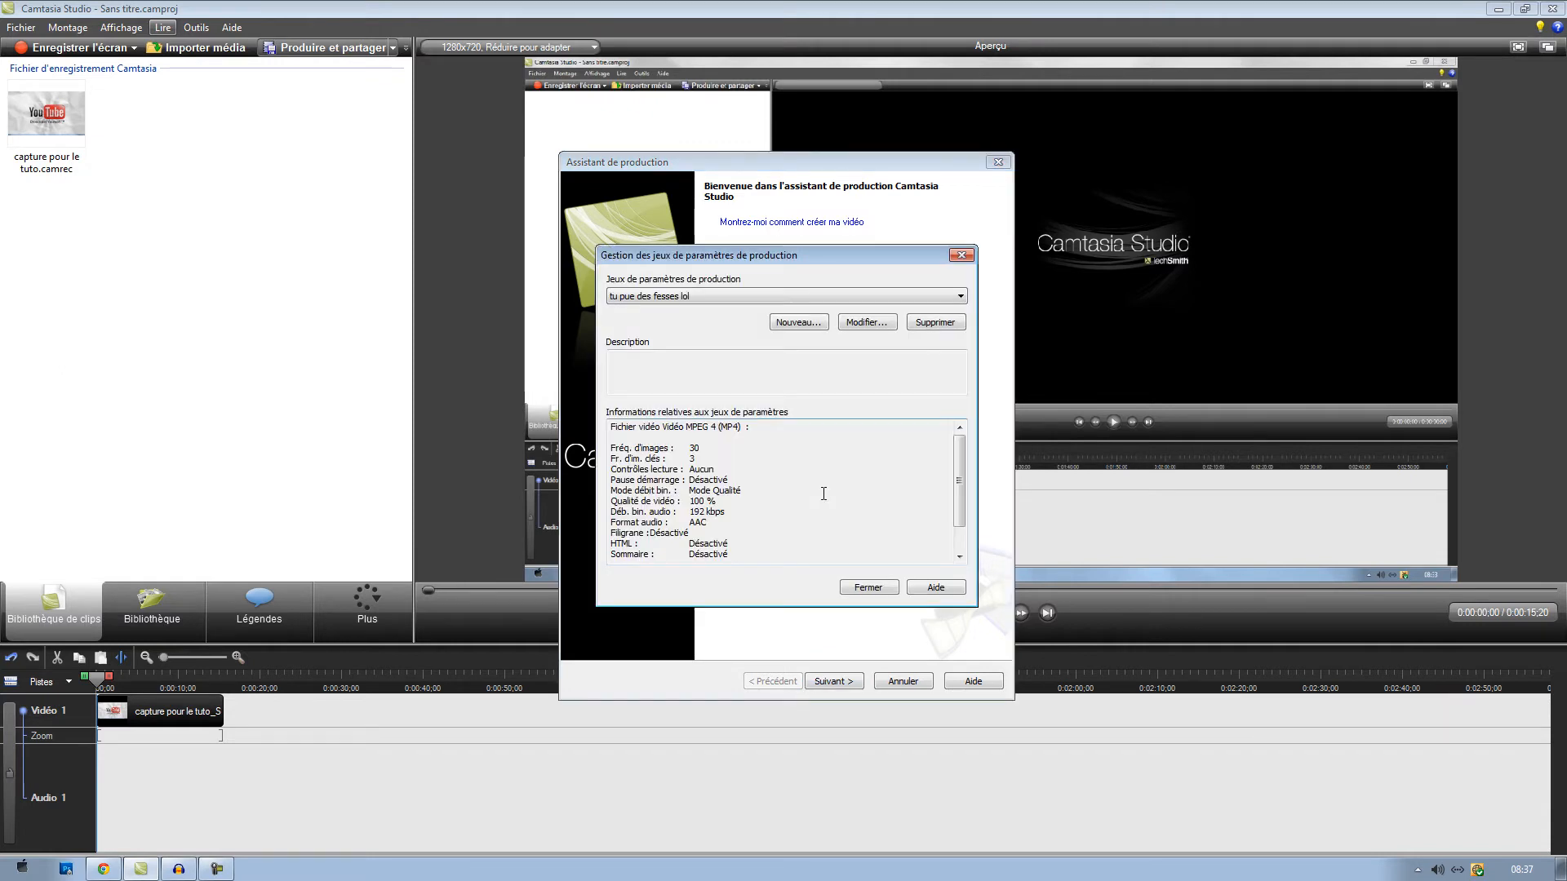
{"action": "left_click", "coordinate": [808, 321]}
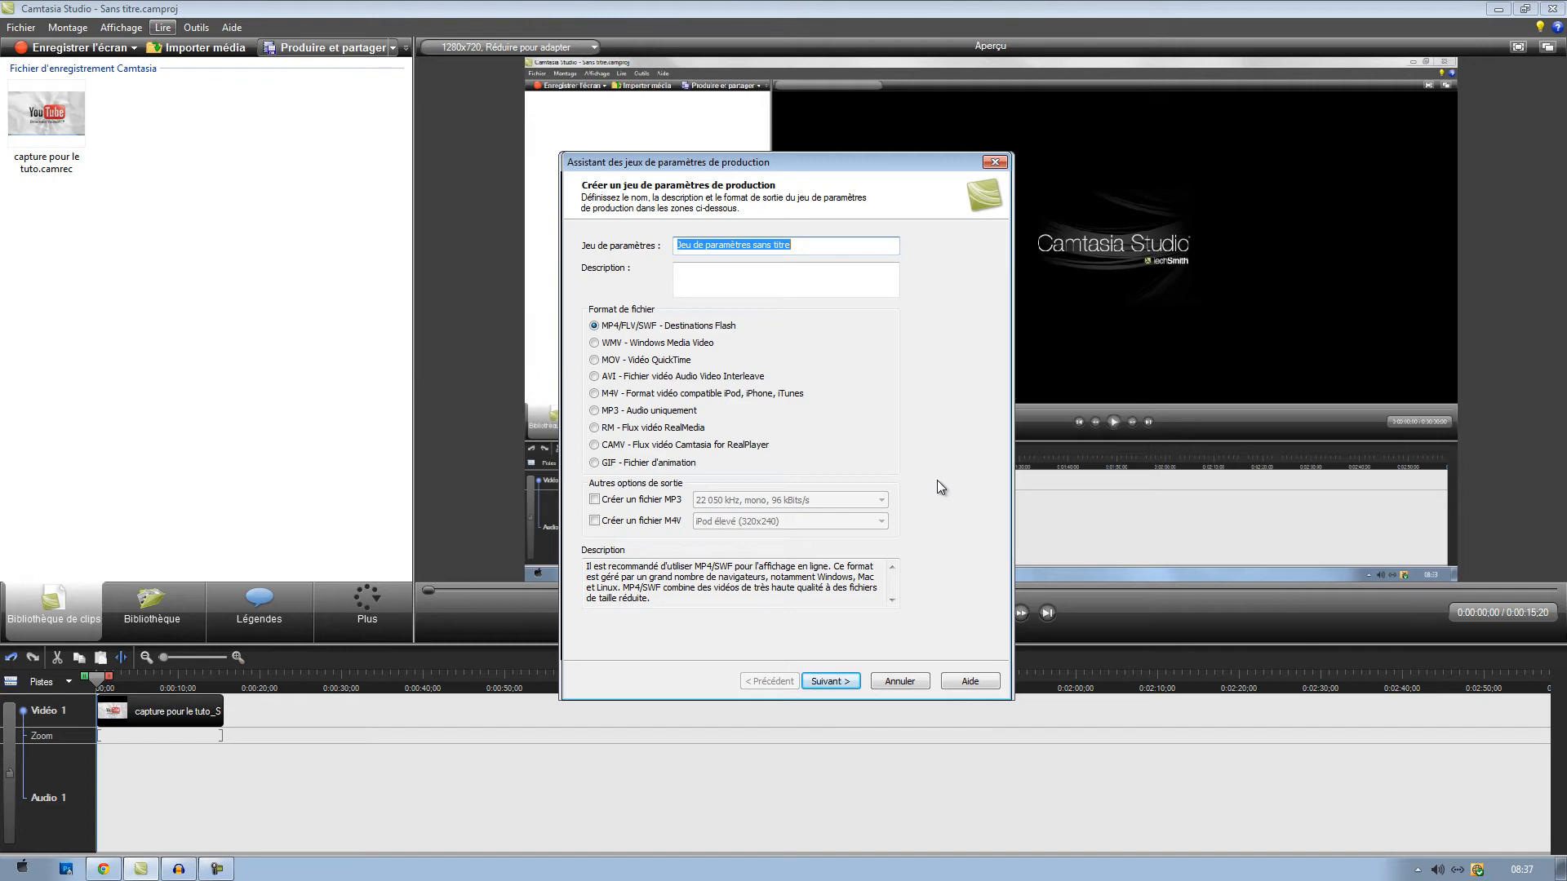
{"action": "key", "text": "BackSpace"}
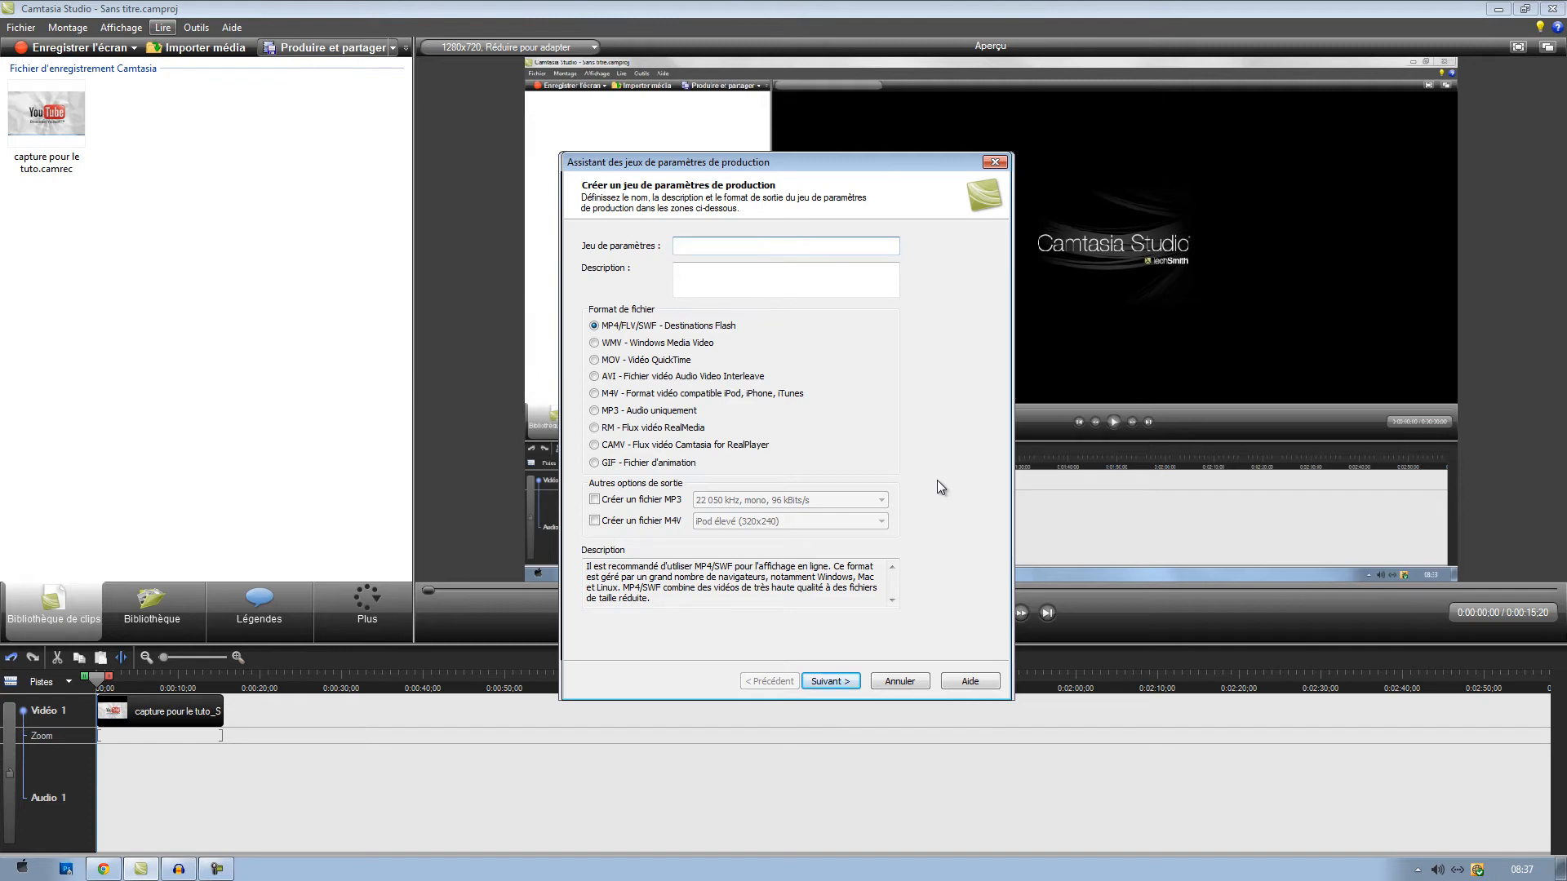
{"action": "type", "text": "Tuto"}
{"action": "left_click", "coordinate": [726, 274]}
{"action": "type", "text": "a"}
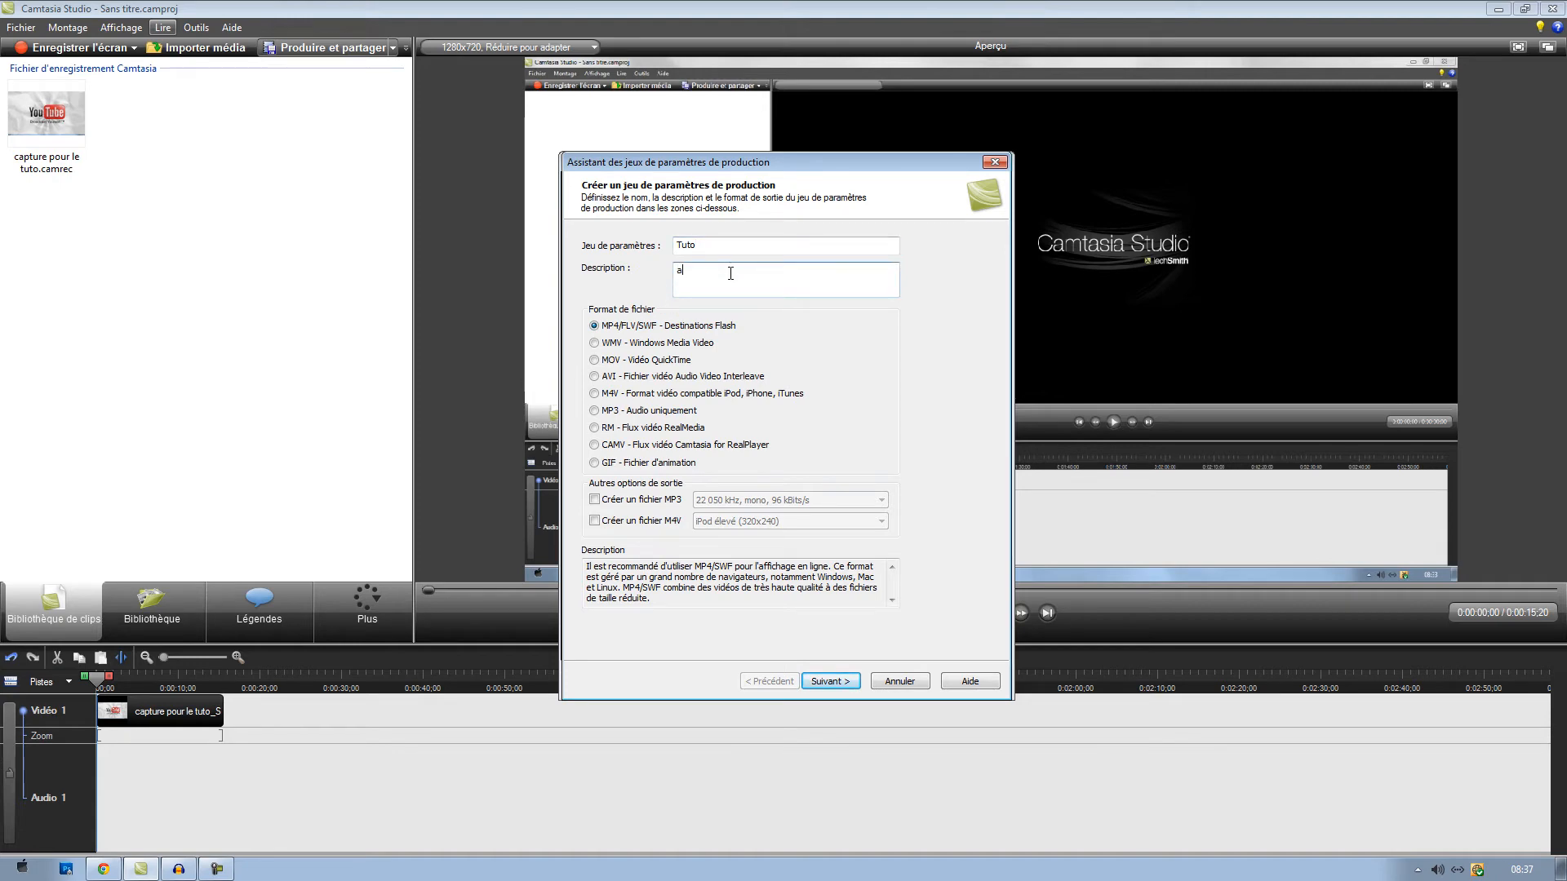
{"action": "type", "text": "bcd"}
{"action": "left_click", "coordinate": [833, 679]}
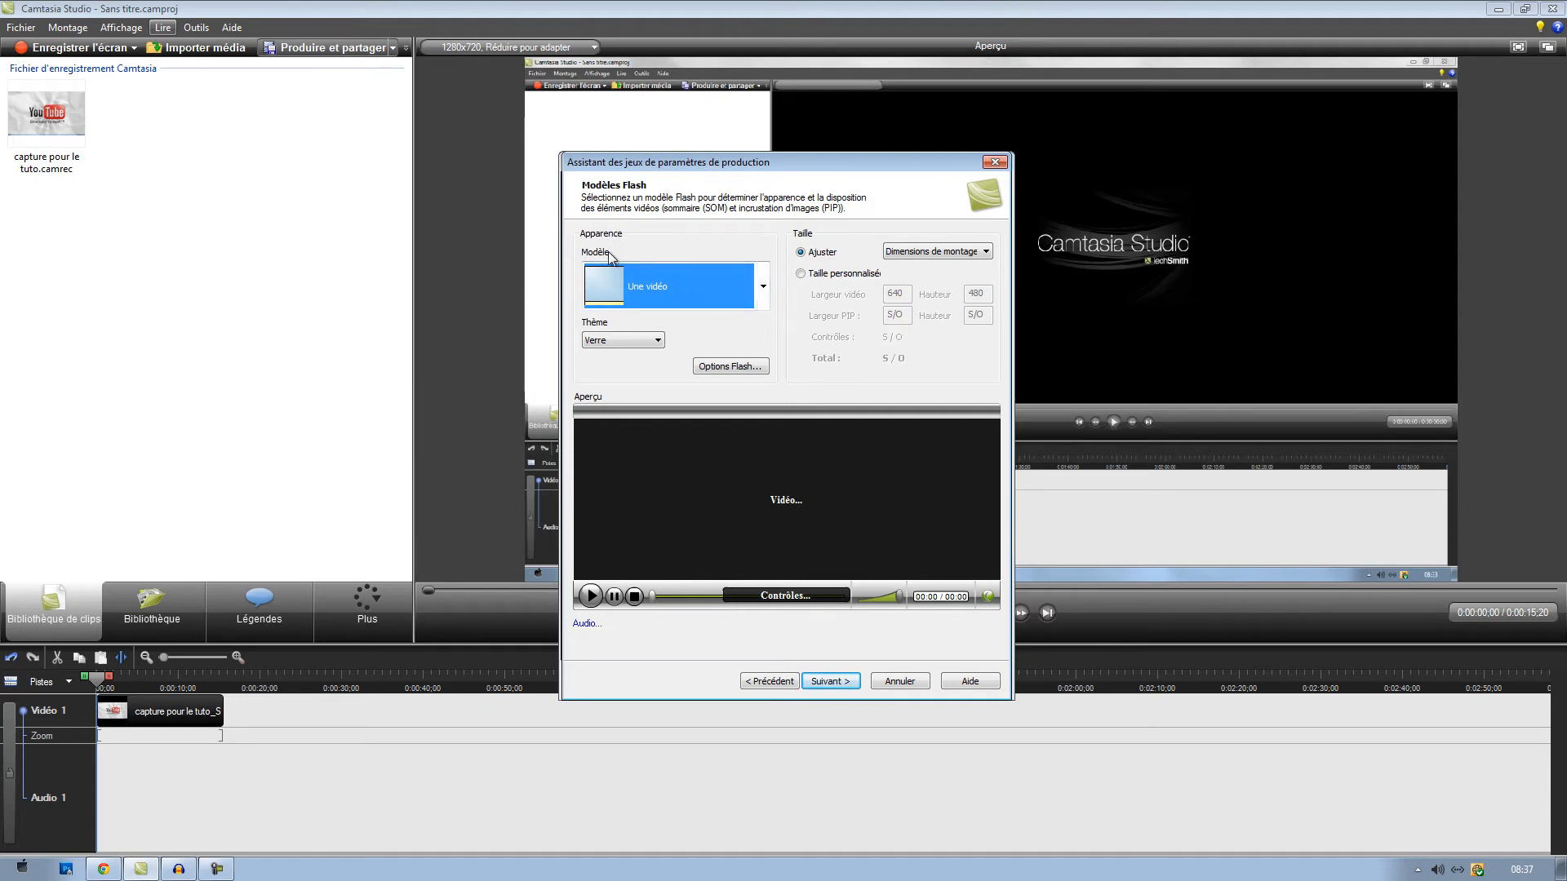
- Set the preset's Flash template to "Pas de contrôle"
{"action": "left_click", "coordinate": [762, 291]}
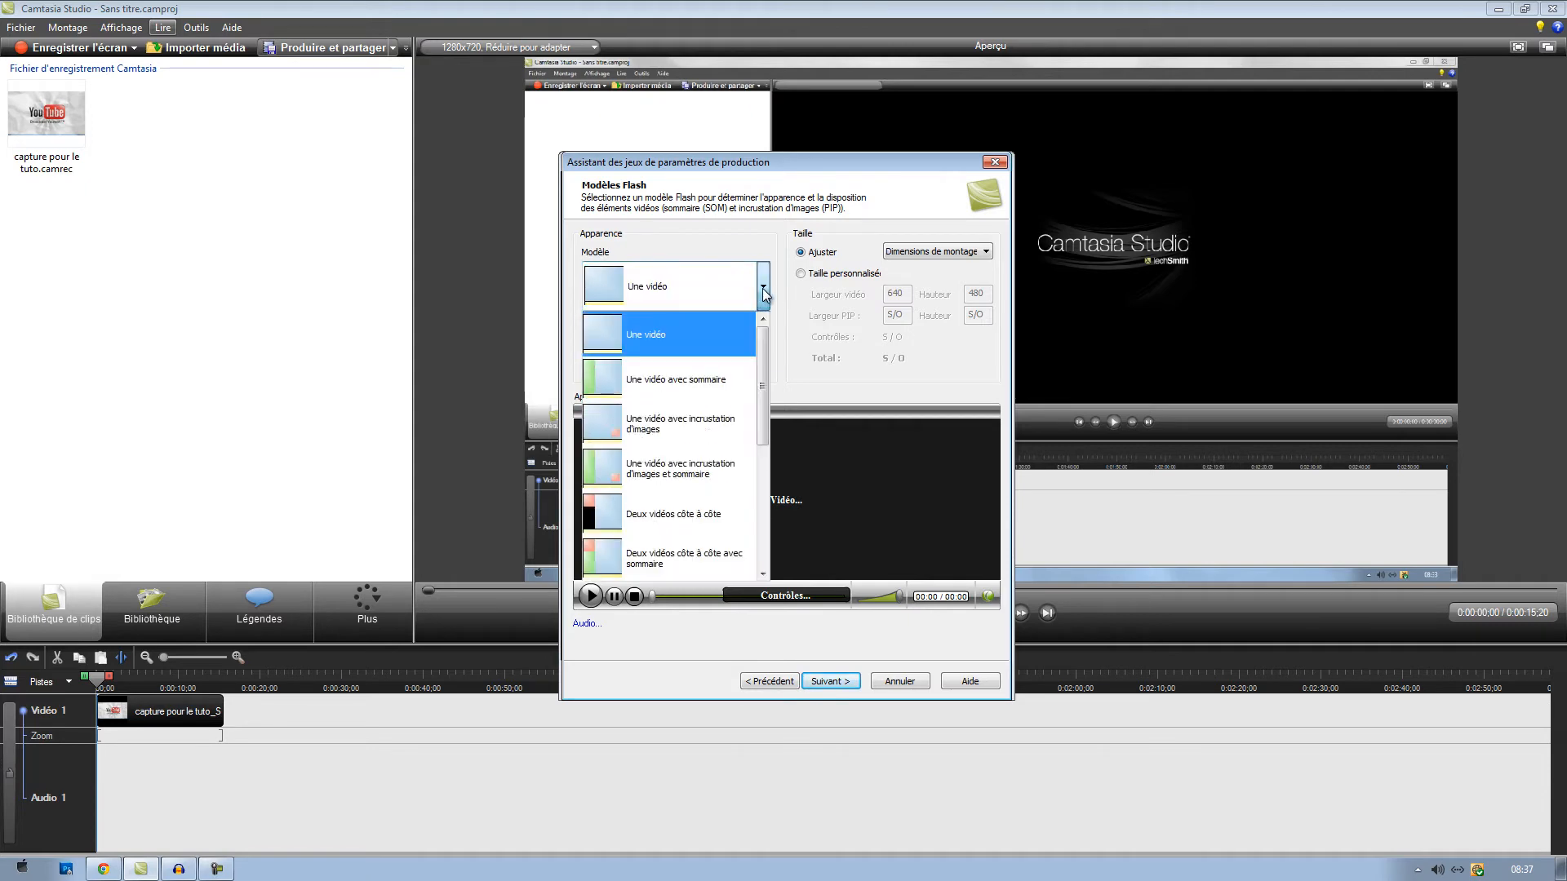
{"action": "left_click_drag", "start_coordinate": [766, 392], "coordinate": [761, 533]}
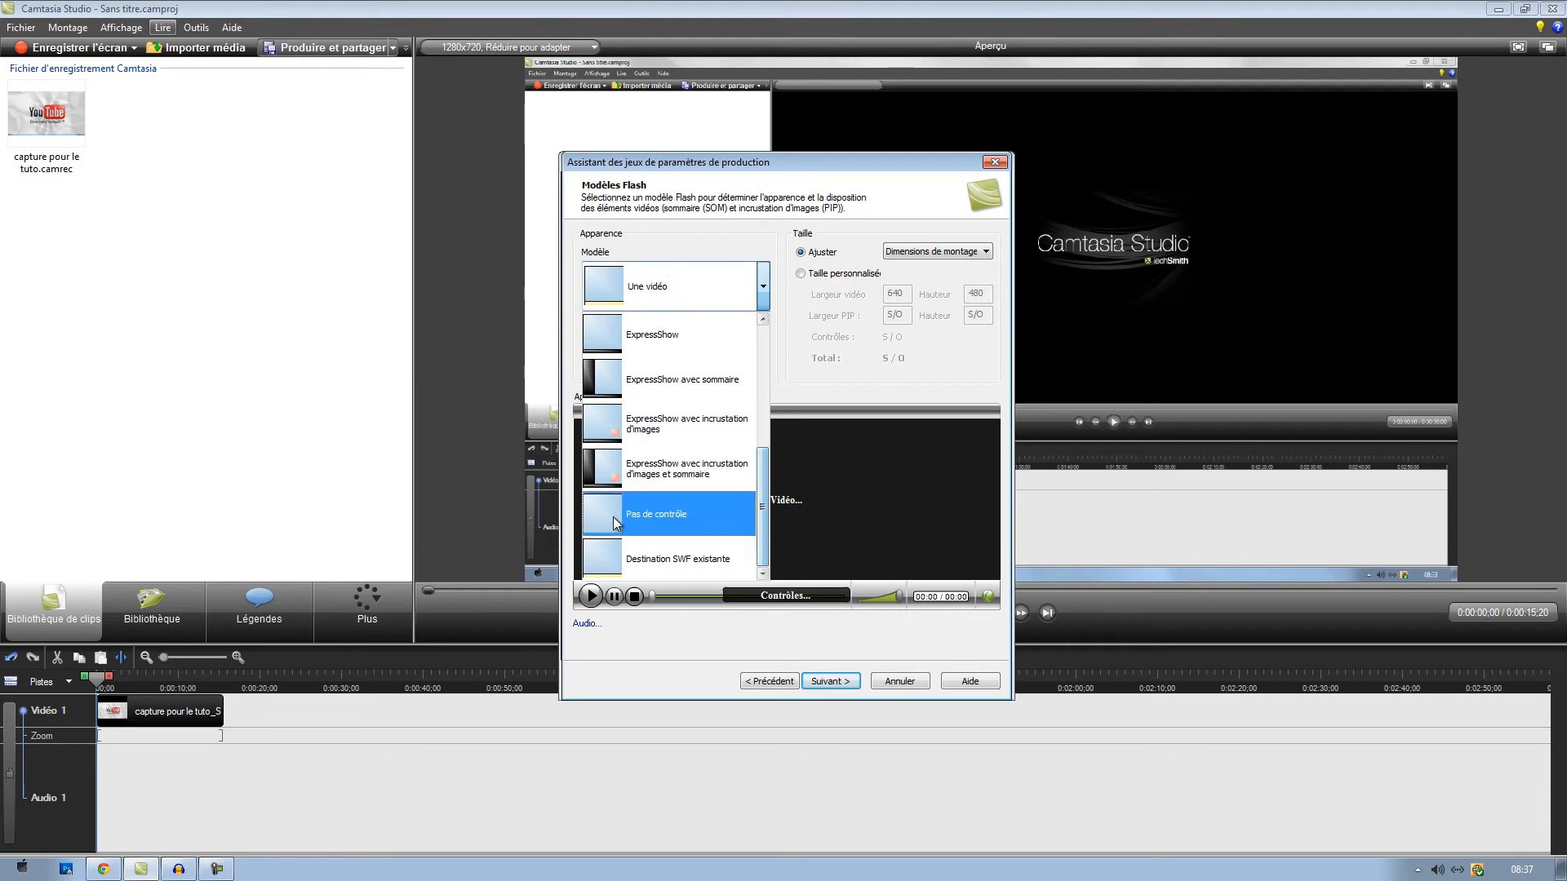
{"action": "left_click", "coordinate": [688, 516]}
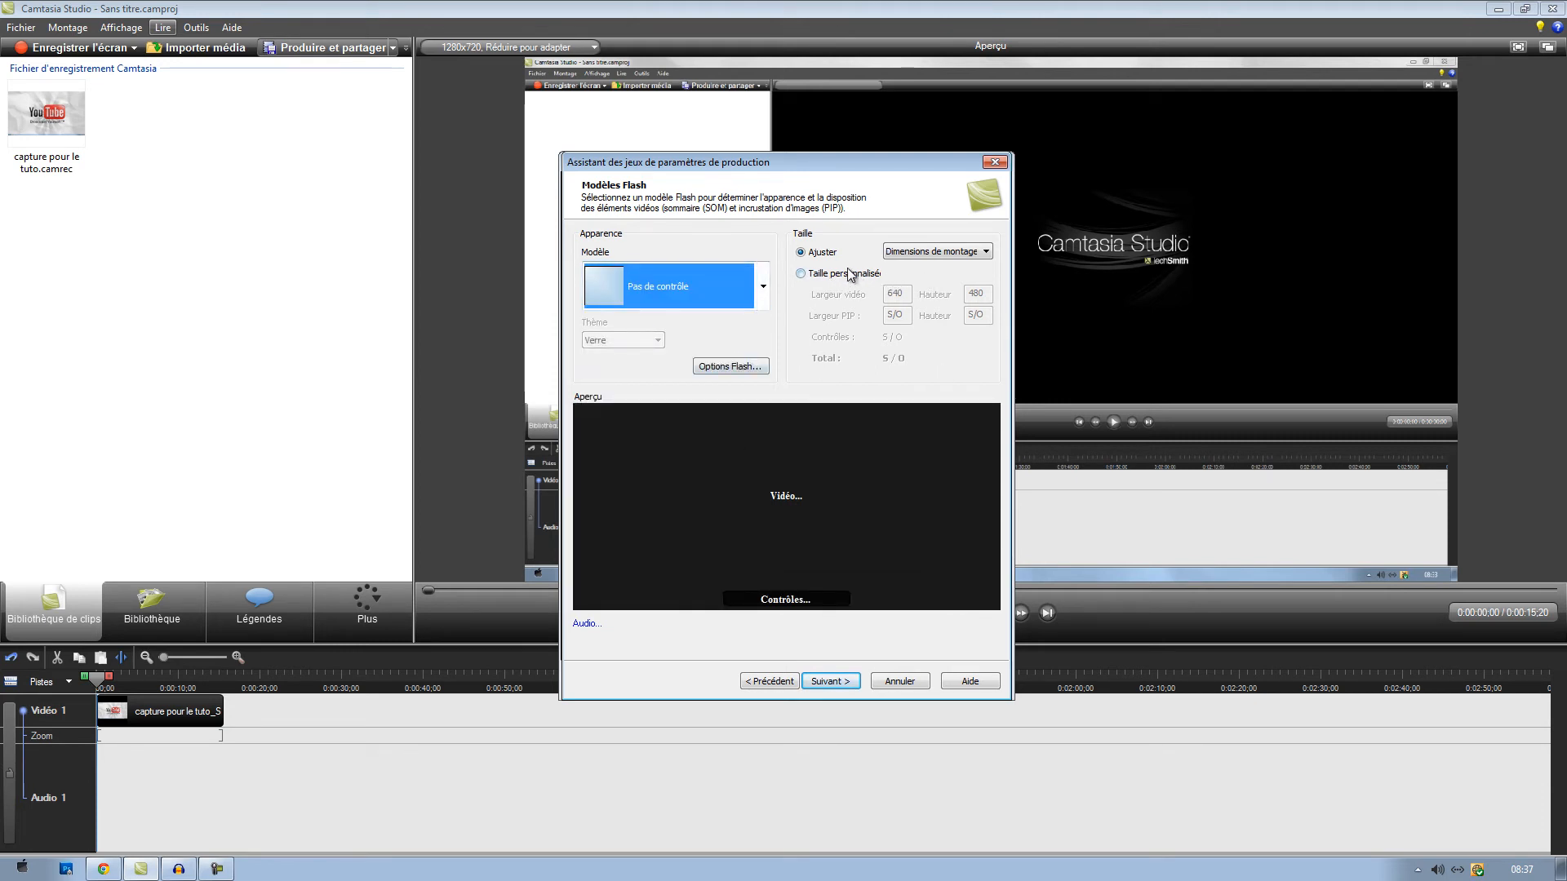
- Switch the video to a custom size with a width of 1920 and a height of 1080
{"action": "left_click", "coordinate": [801, 276]}
{"action": "key", "text": "Tab"}
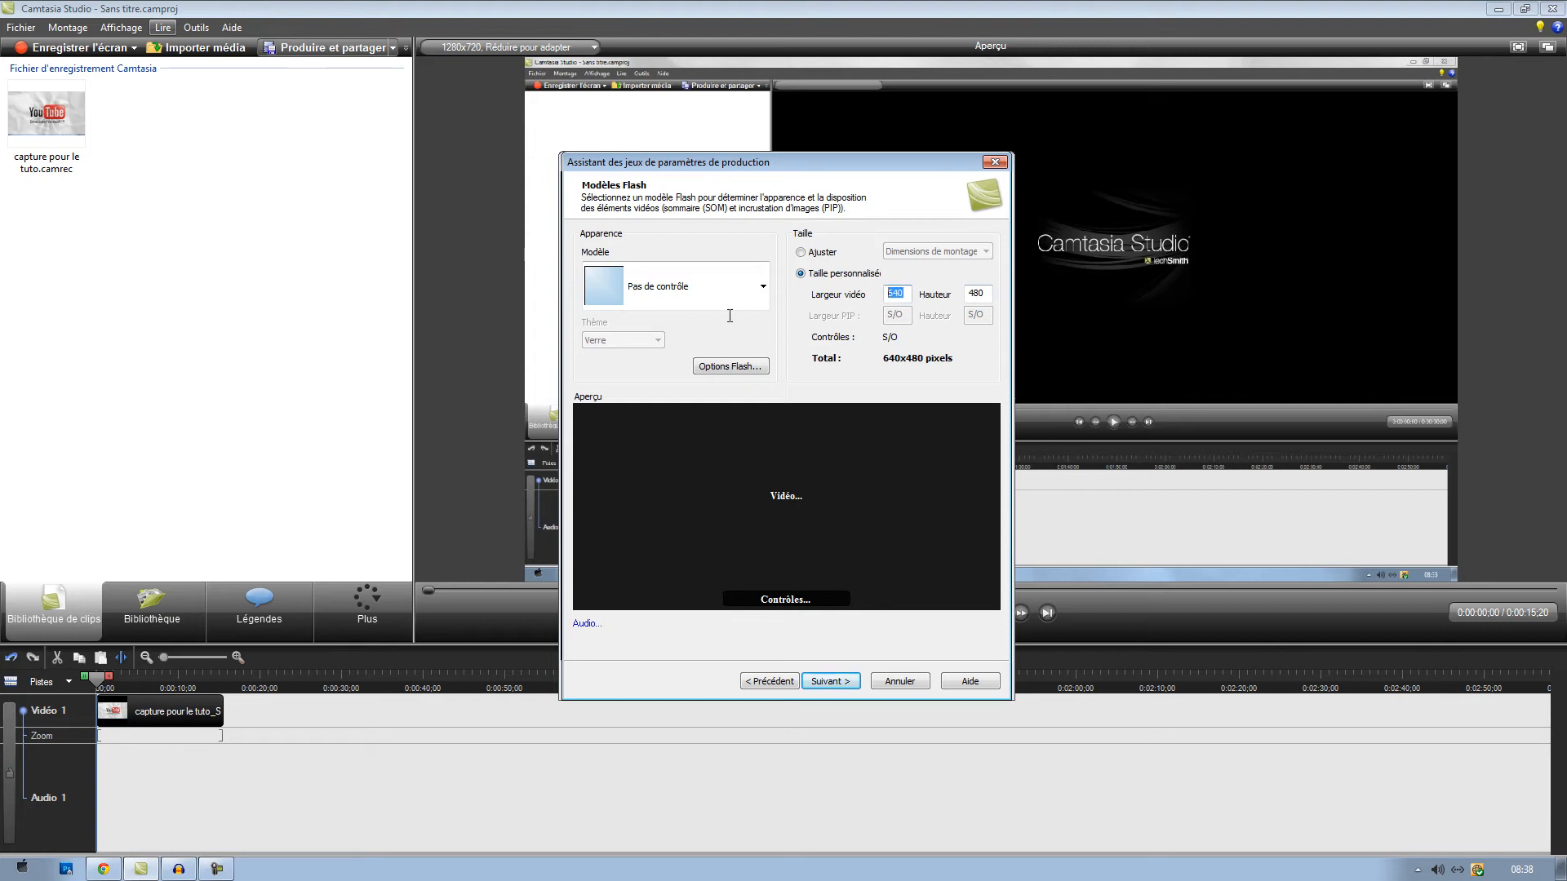
{"action": "type", "text": "1920"}
{"action": "left_click", "coordinate": [980, 293]}
{"action": "left_click_drag", "start_coordinate": [981, 293], "coordinate": [946, 297]}
{"action": "type", "text": "108"}
- In the Flash video options, set the quality to 100%, a keyframe every 4 seconds and the frame rate to 30
{"action": "left_click", "coordinate": [720, 366]}
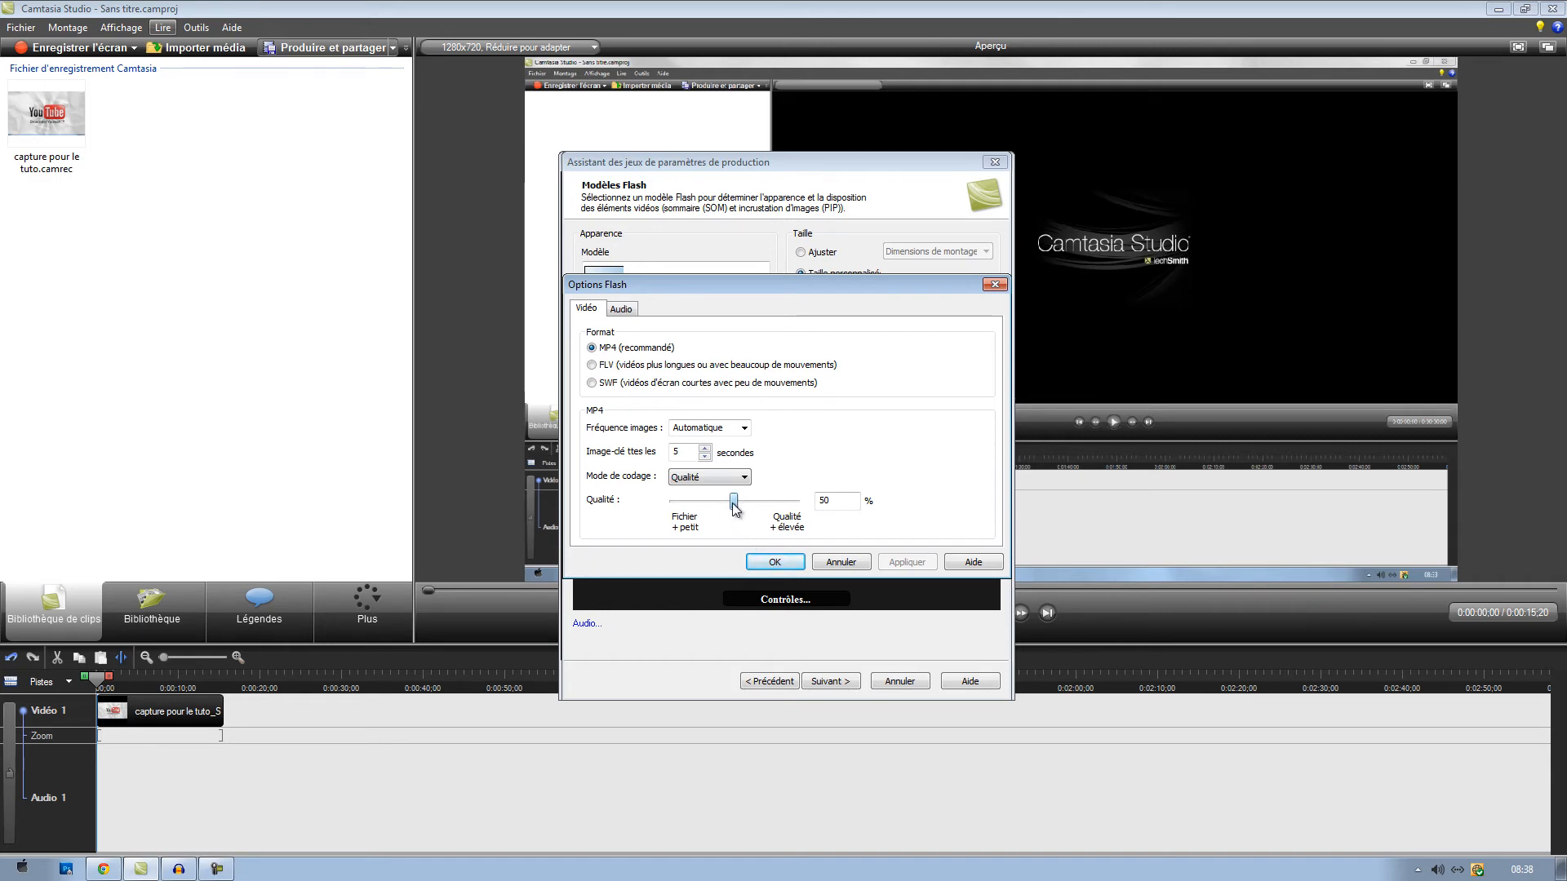
{"action": "left_click_drag", "start_coordinate": [733, 502], "coordinate": [842, 499]}
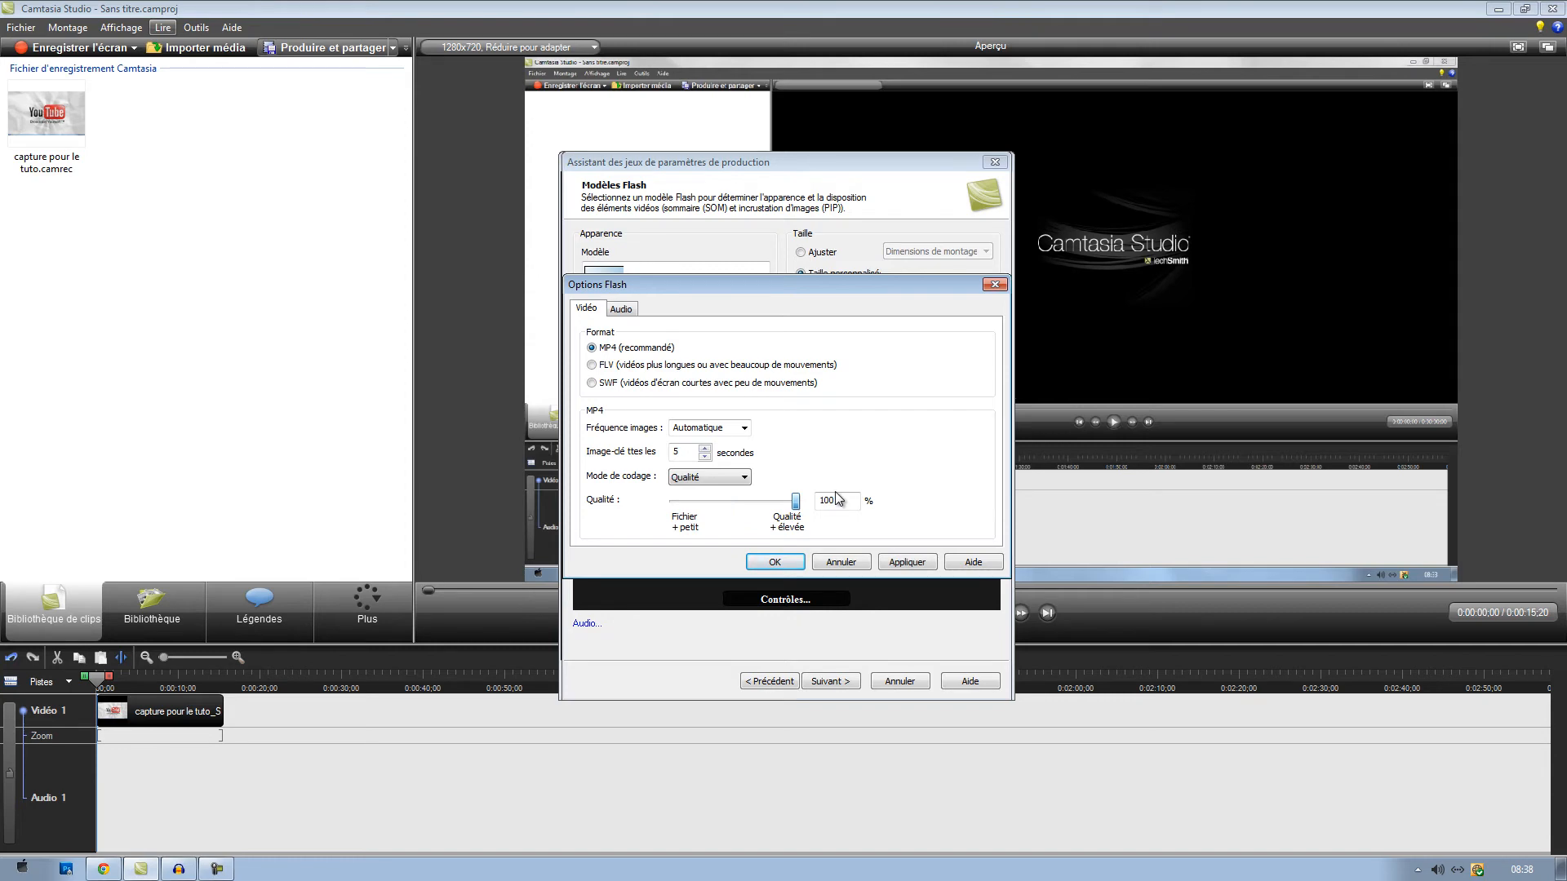
{"action": "left_click", "coordinate": [705, 456]}
{"action": "left_click", "coordinate": [744, 428]}
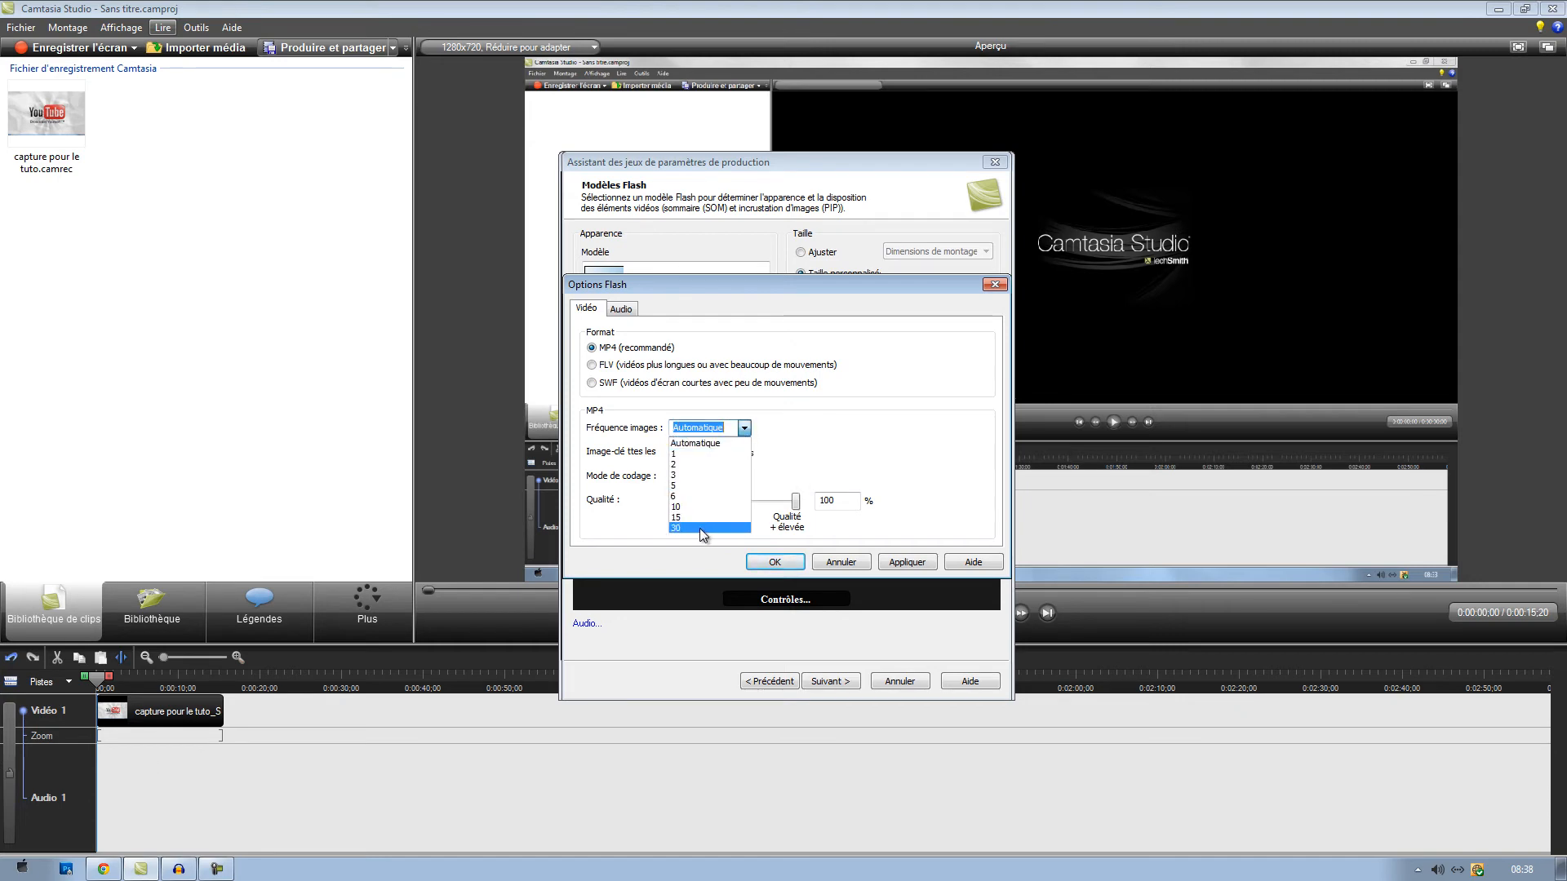
{"action": "left_click", "coordinate": [700, 529]}
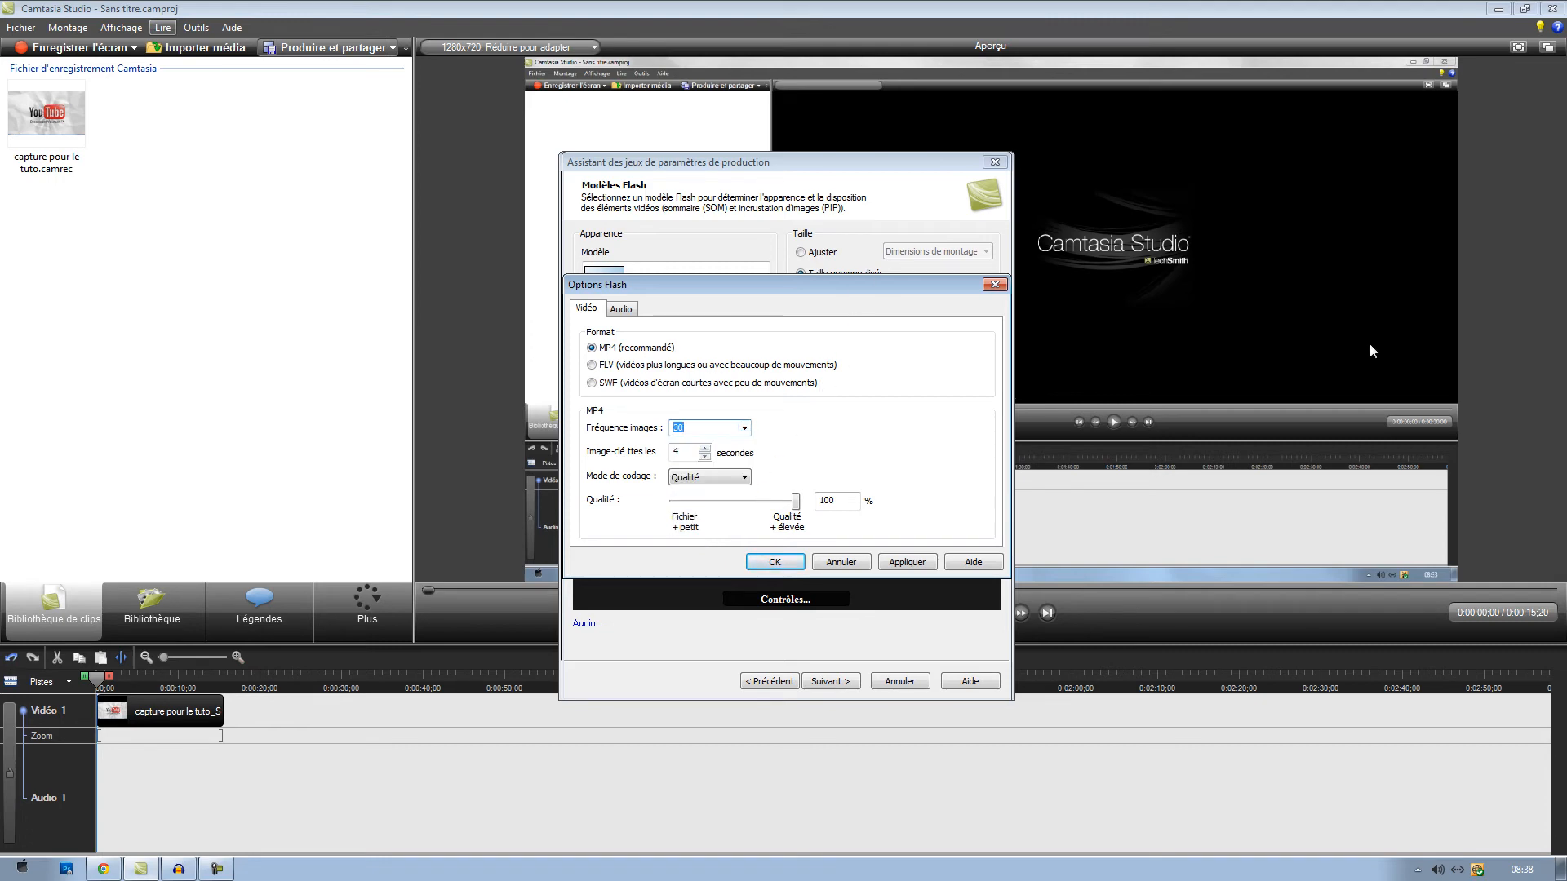
- Set the audio bit rate to 192 kbps, accept the Flash options and continue to the preset's video options
{"action": "left_click", "coordinate": [624, 310]}
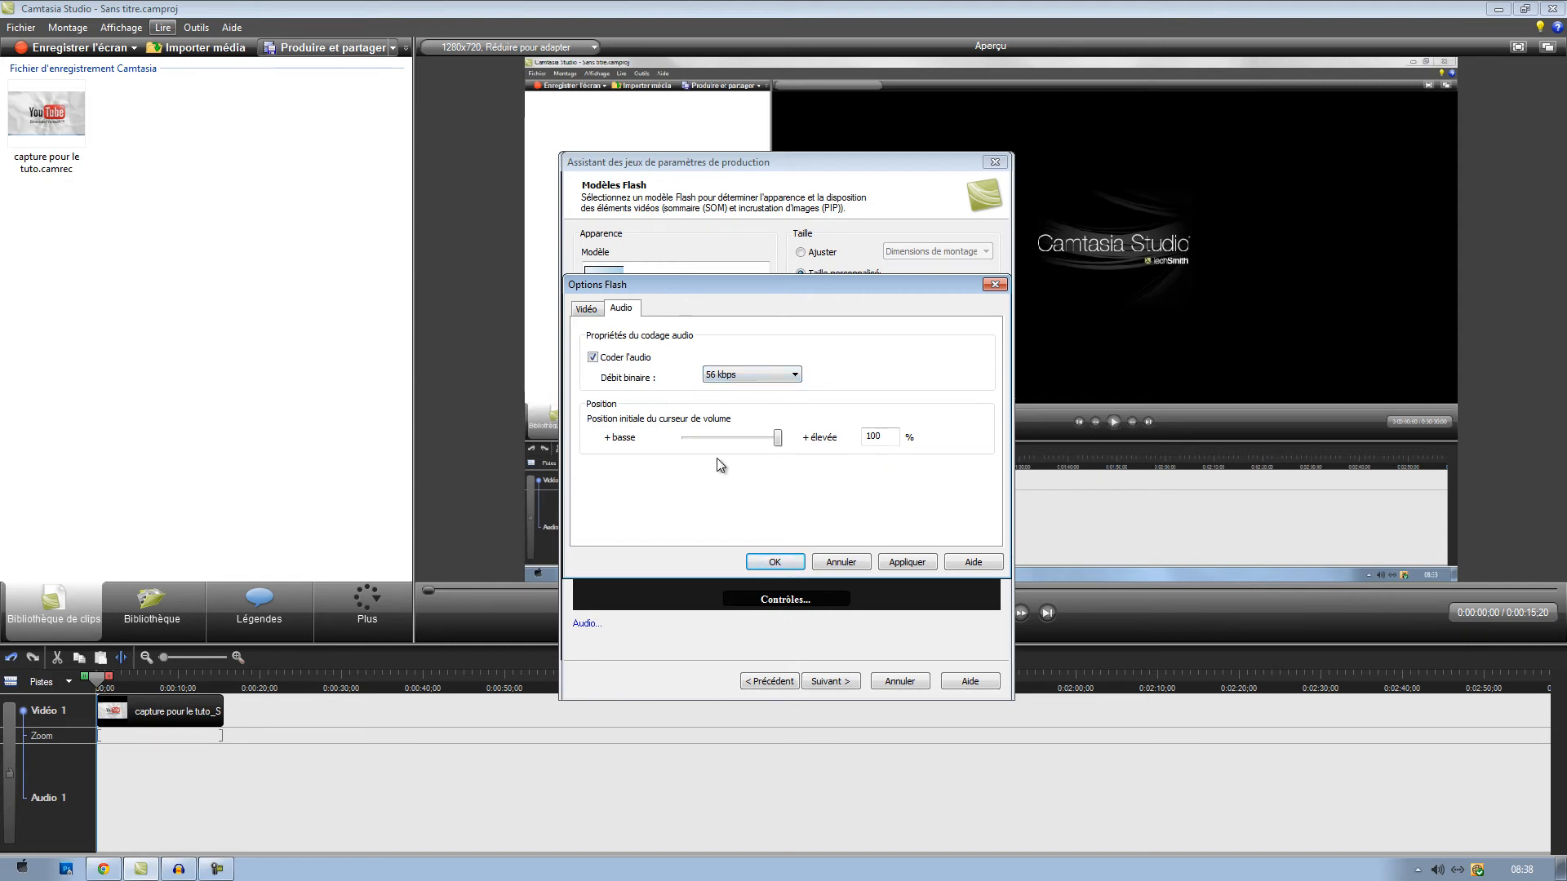
{"action": "left_click", "coordinate": [741, 378]}
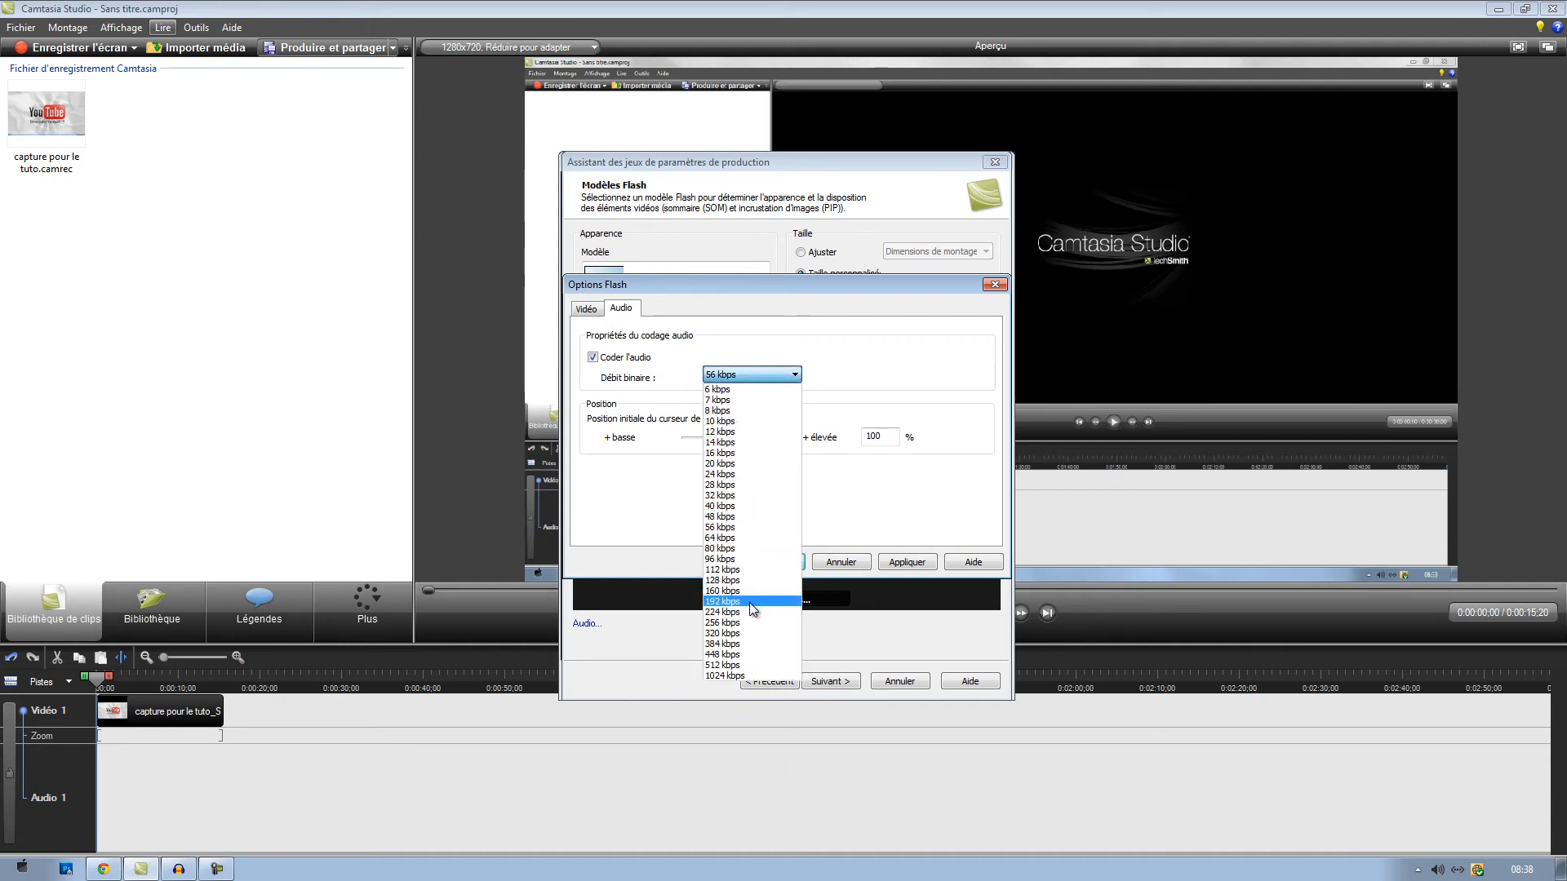
{"action": "left_click", "coordinate": [749, 602]}
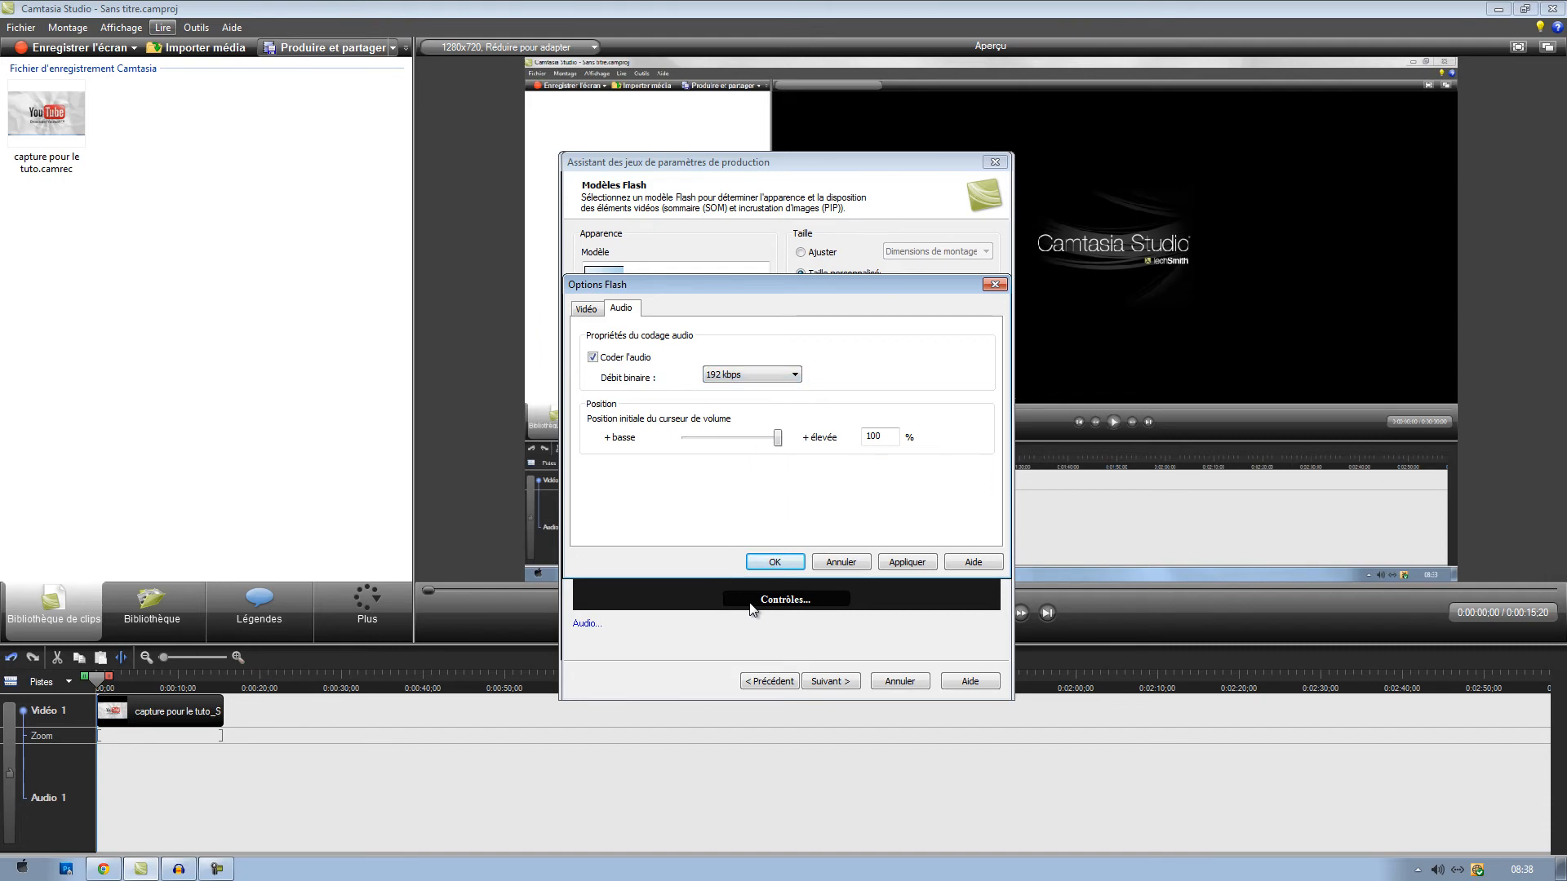
{"action": "left_click", "coordinate": [585, 312]}
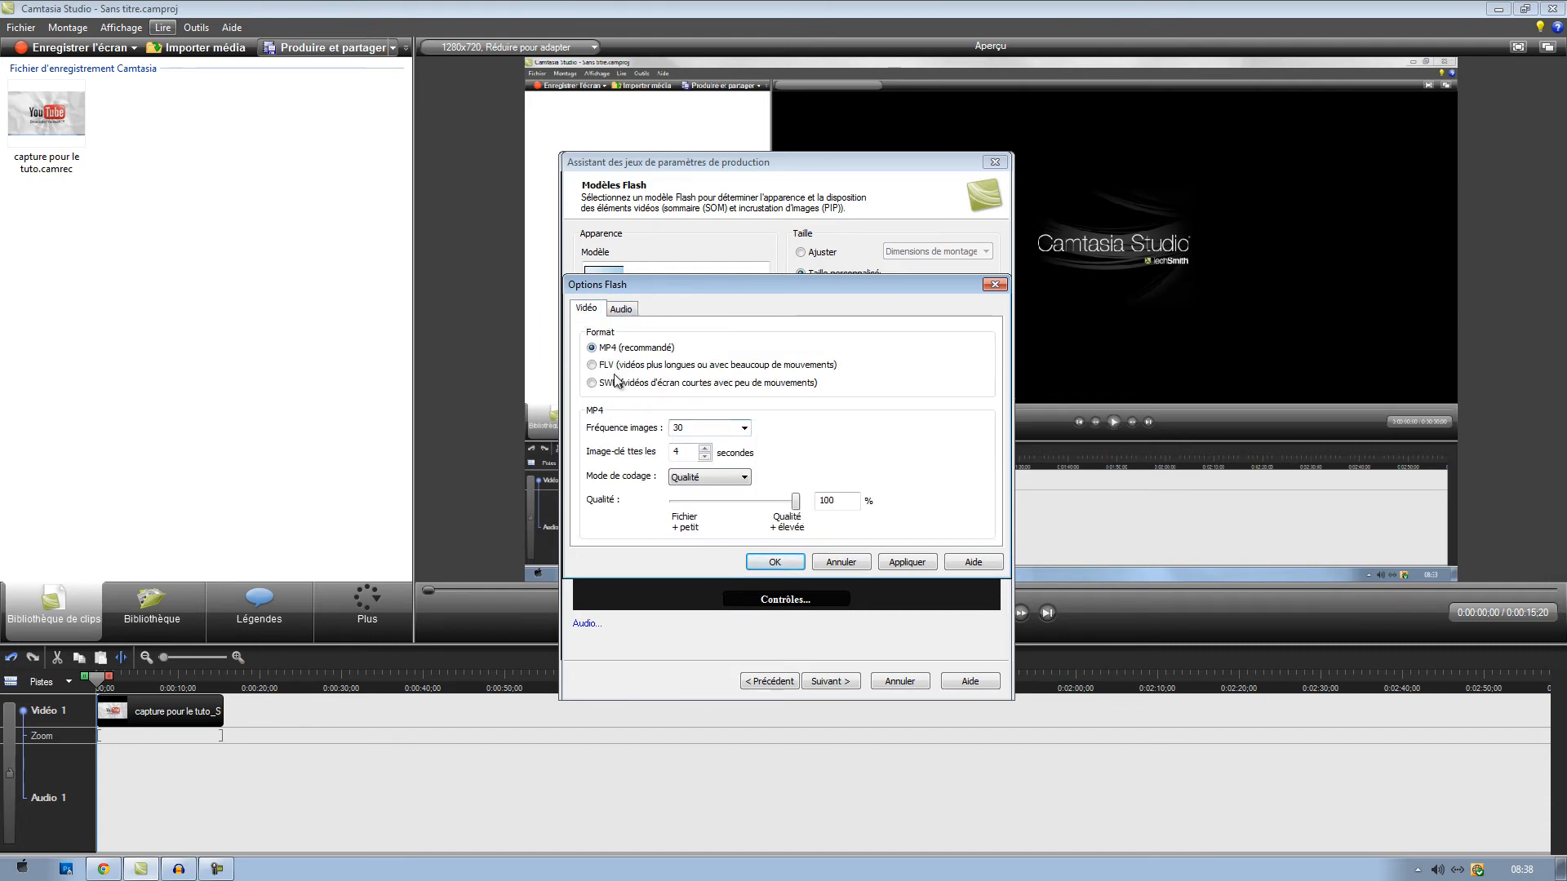
{"action": "left_click", "coordinate": [785, 565]}
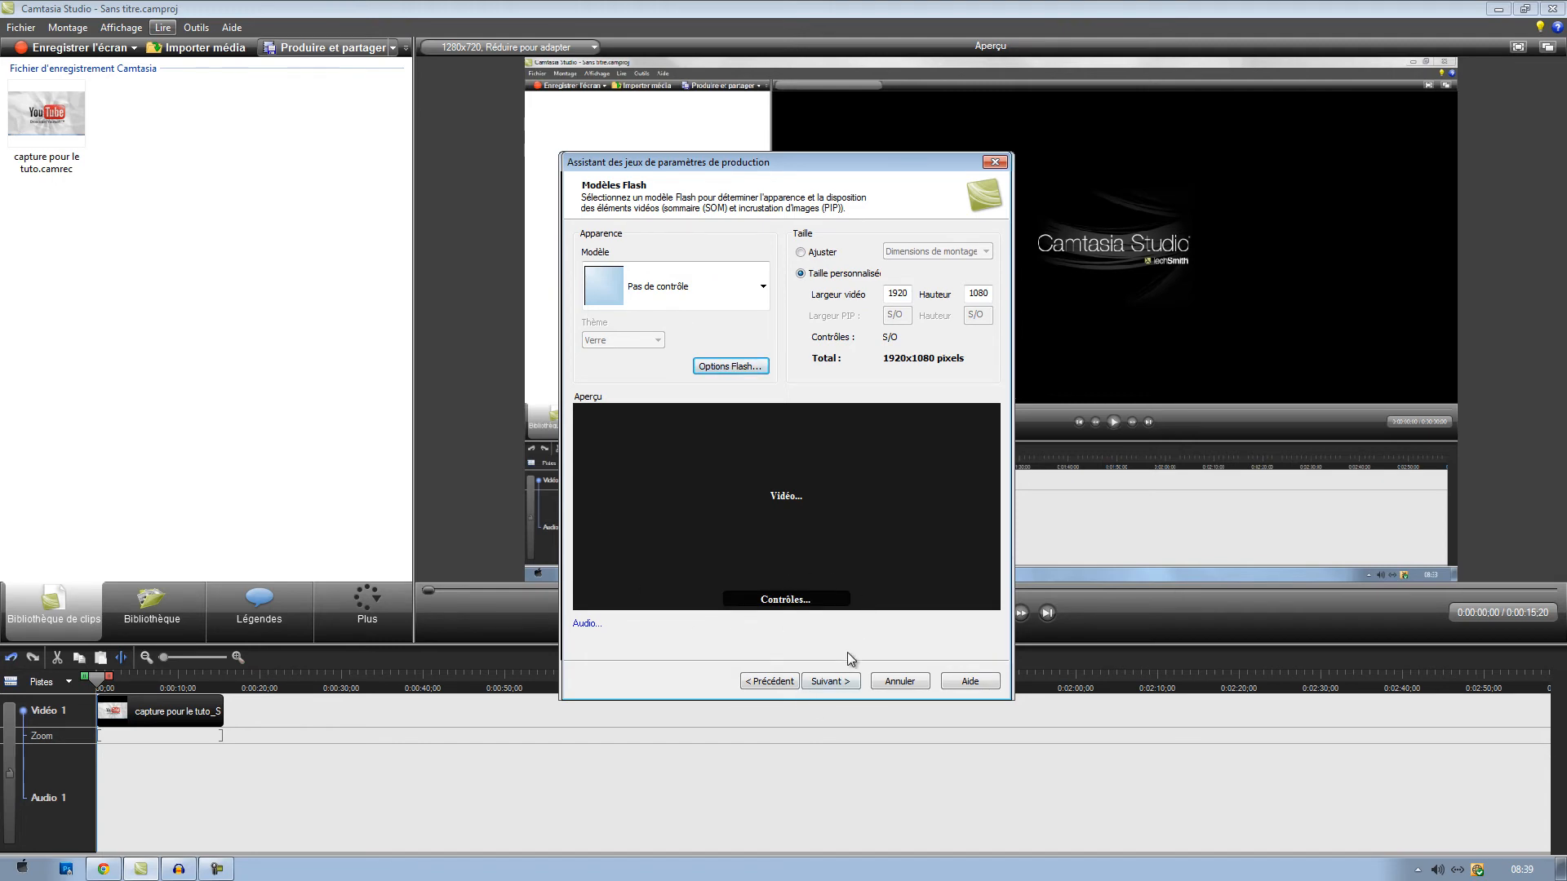
{"action": "left_click", "coordinate": [830, 683]}
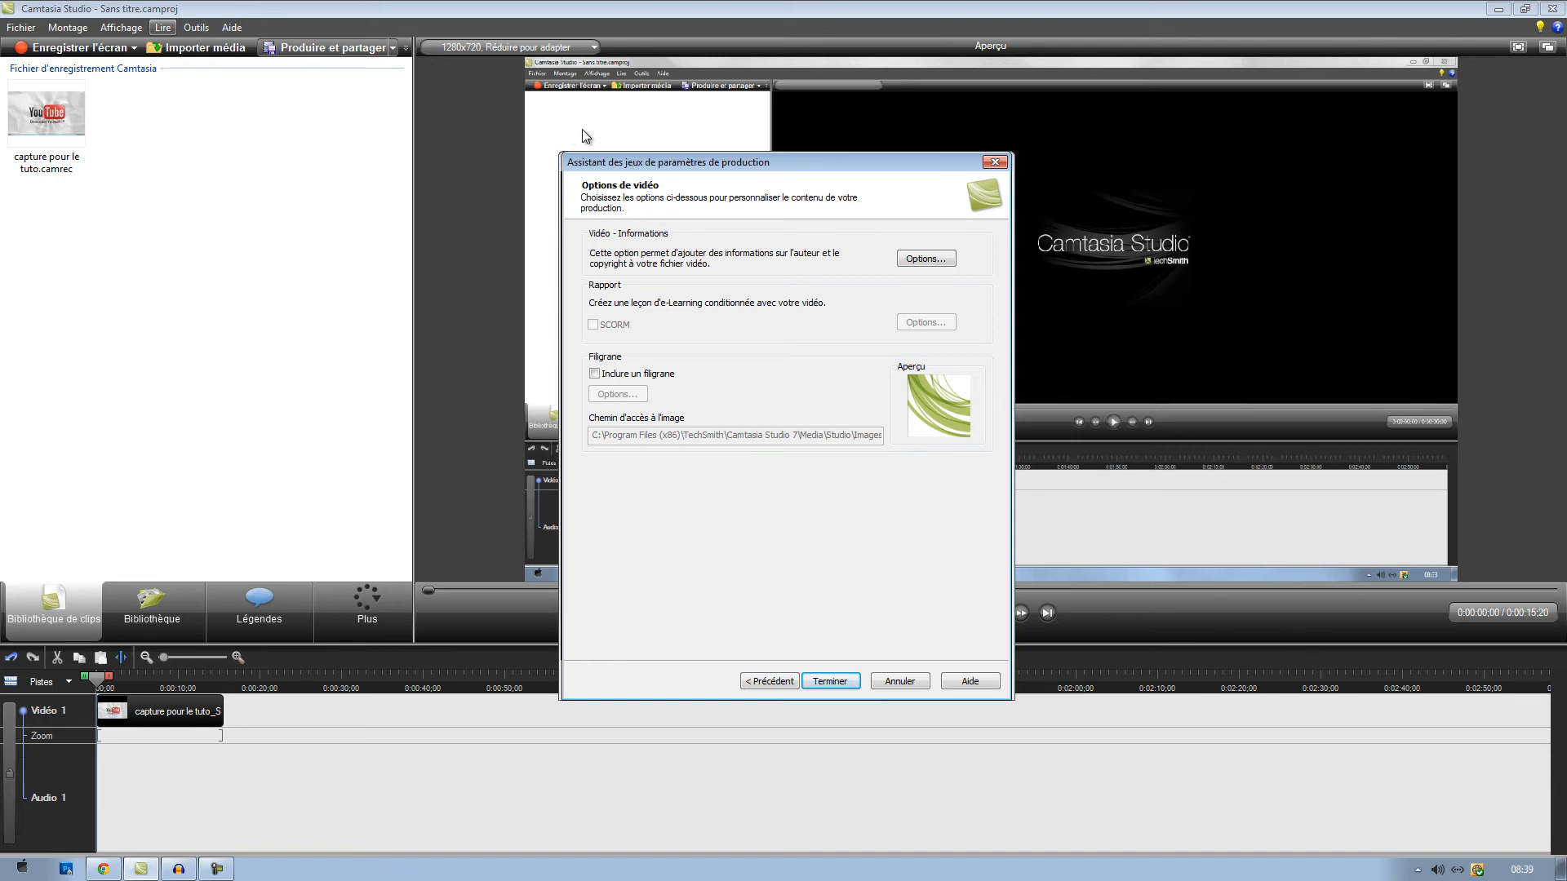
- Include a watermark and browse the Images library to youtube-logo-transparent-bg-1 as a possible image, leaving the file selection without opening it
{"action": "left_click", "coordinate": [595, 375]}
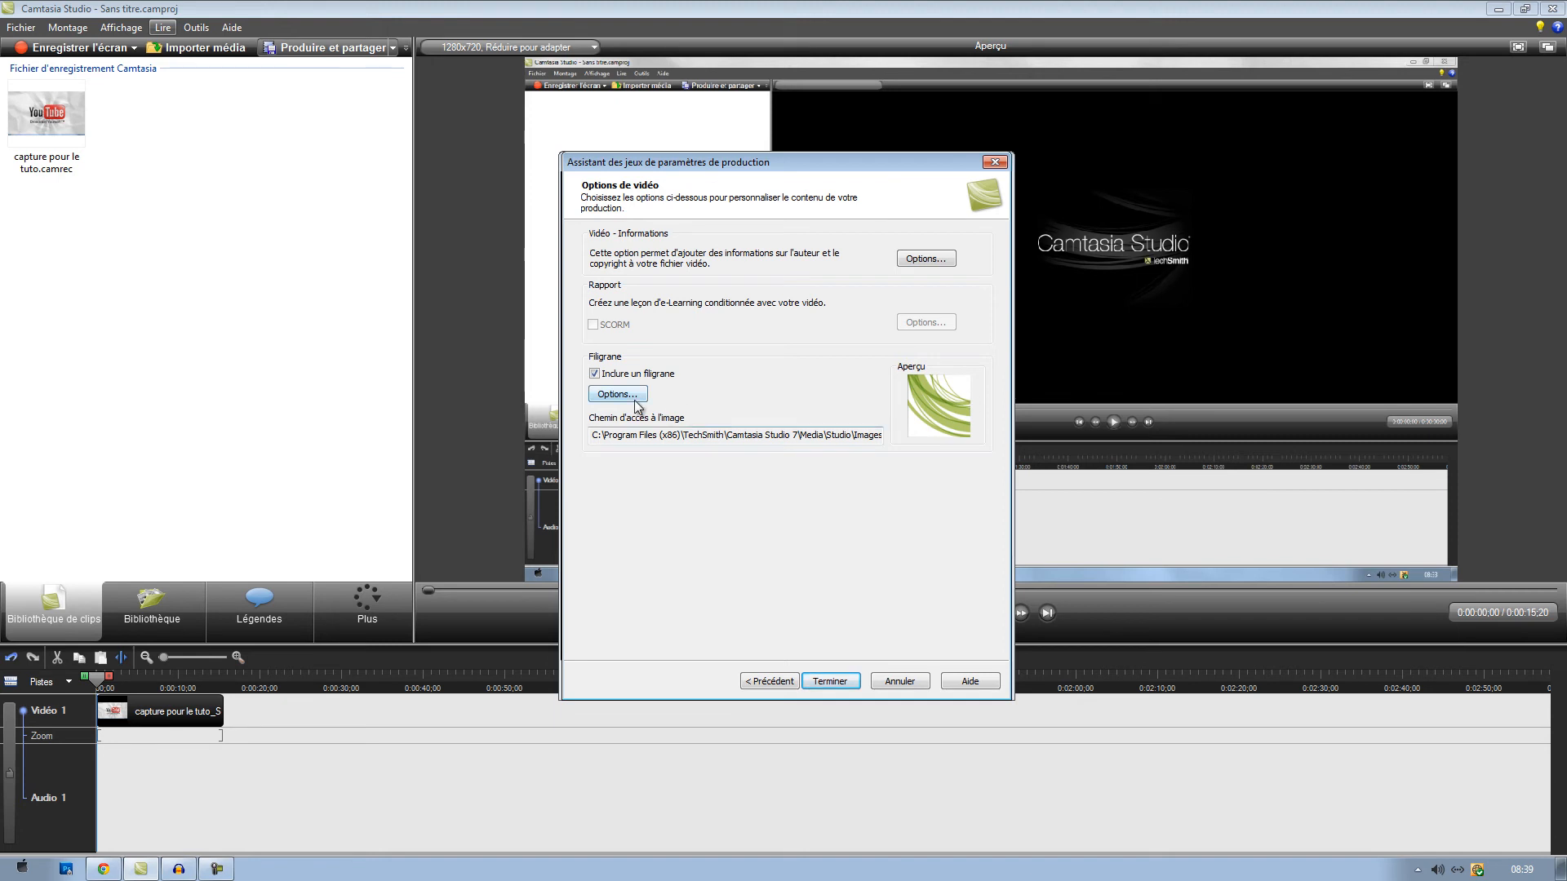
{"action": "left_click", "coordinate": [615, 394]}
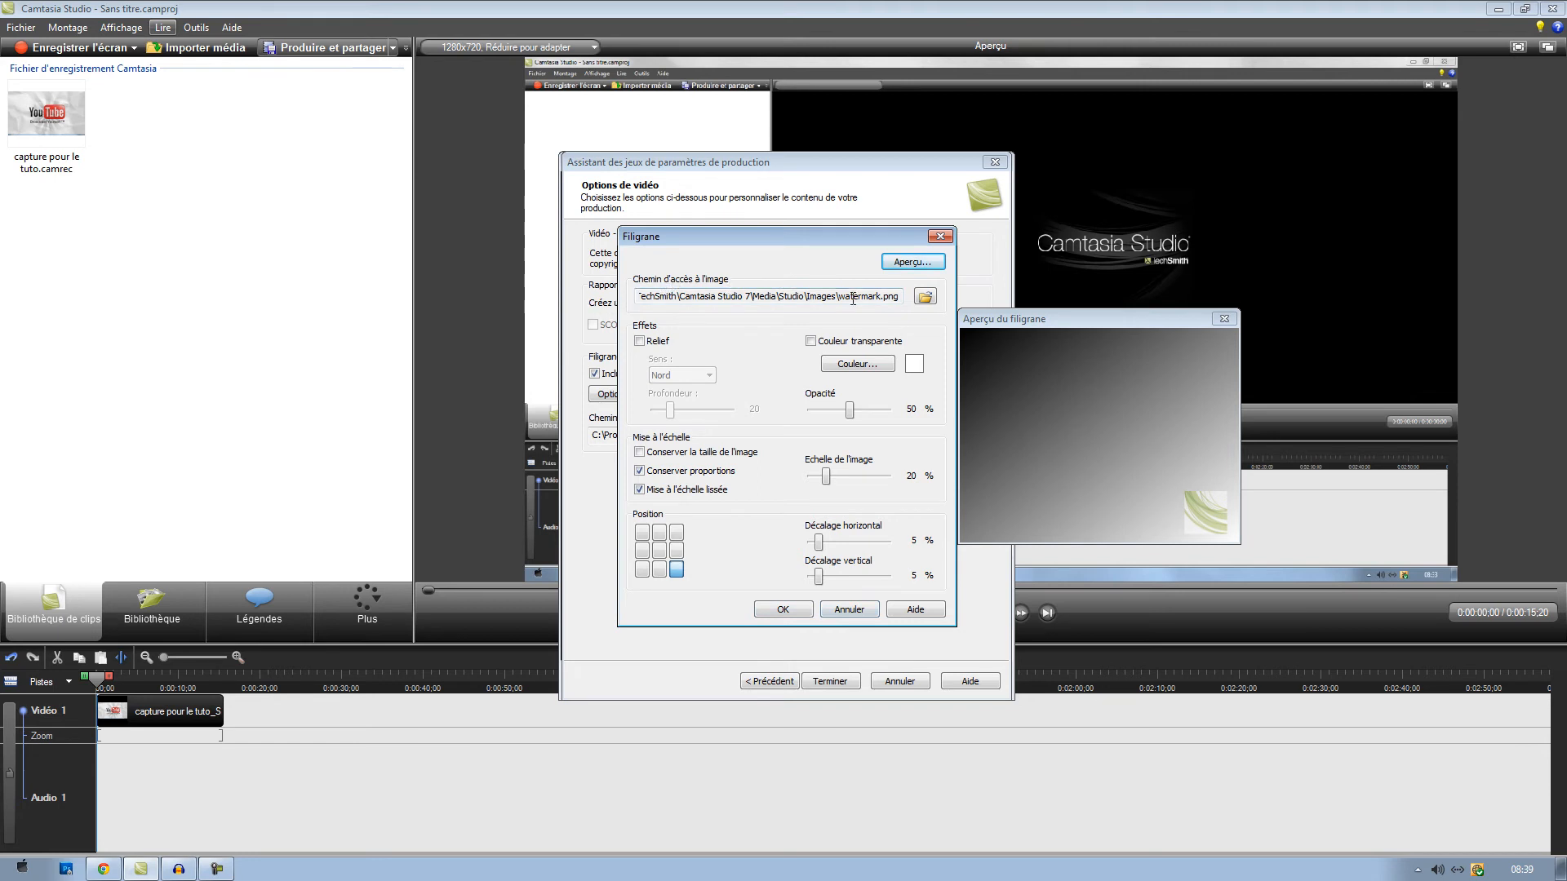
{"action": "left_click", "coordinate": [924, 297]}
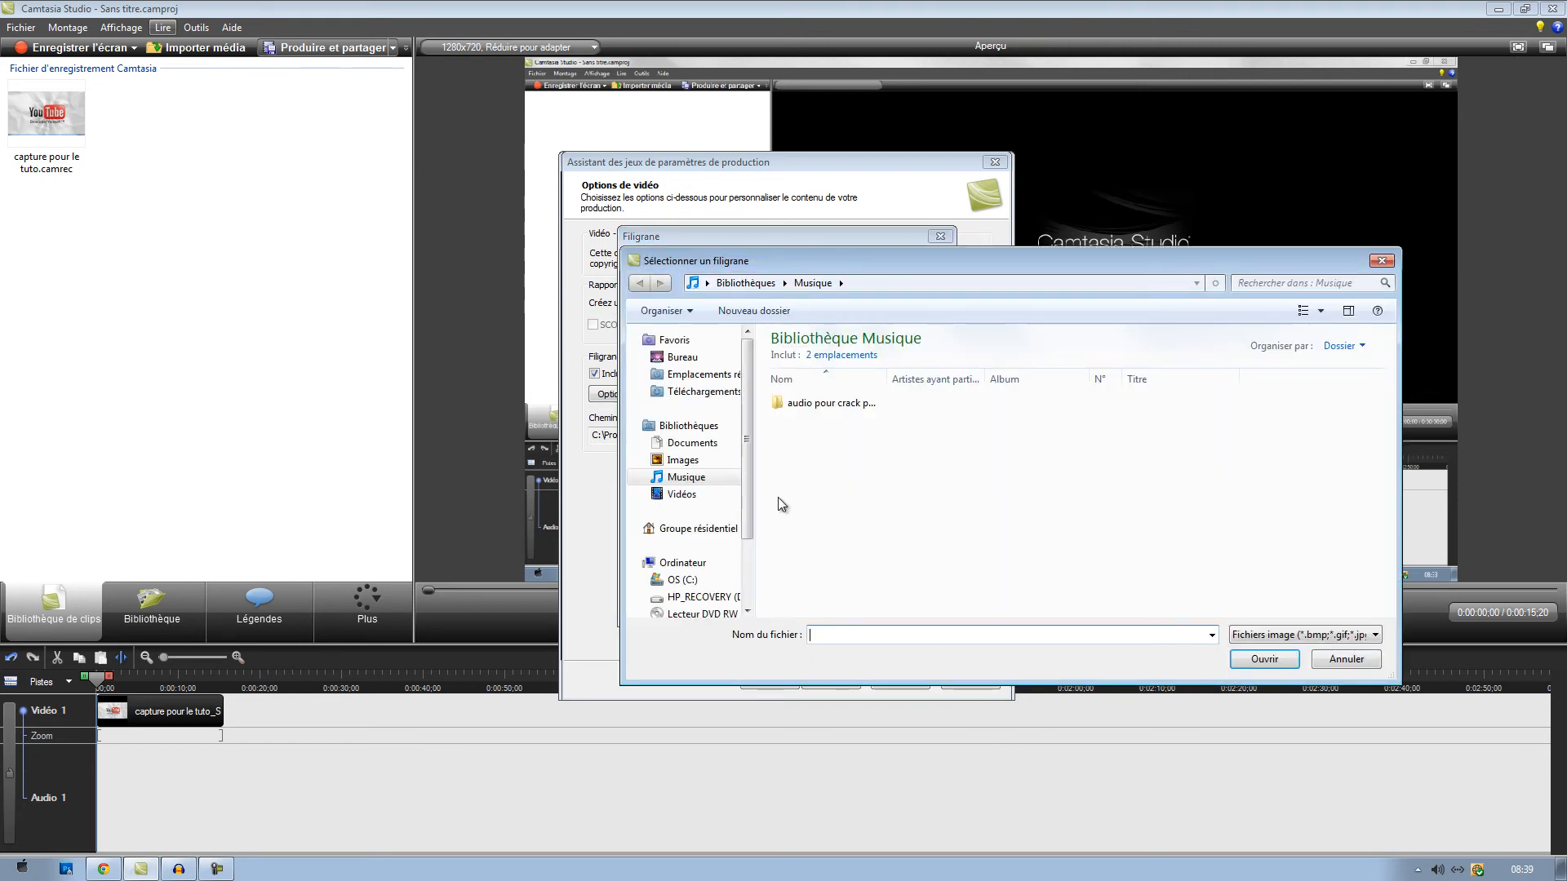
{"action": "left_click", "coordinate": [677, 462]}
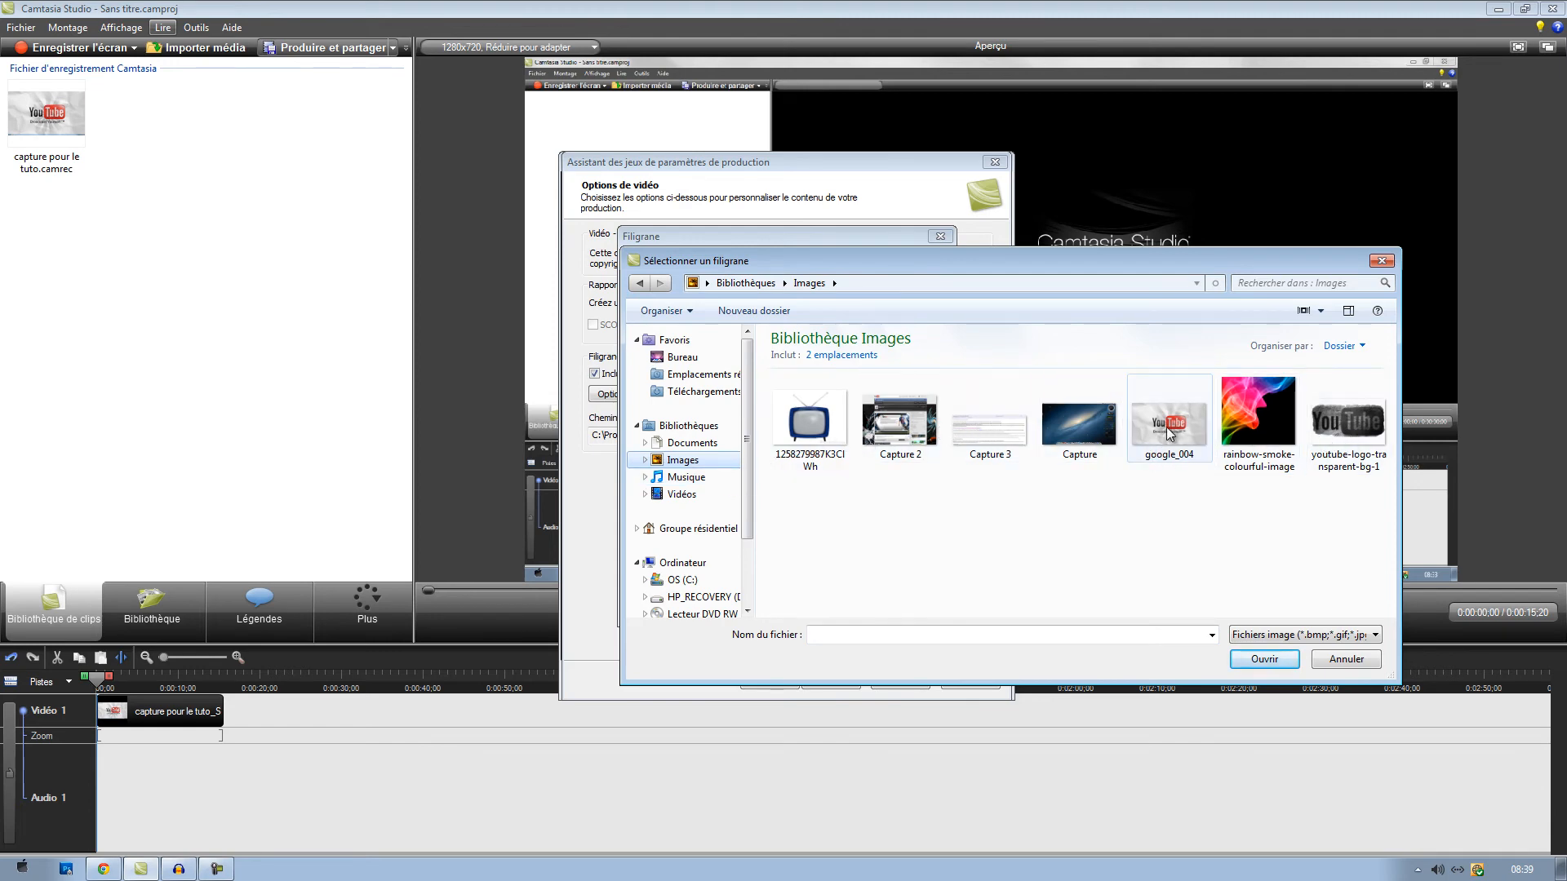
{"action": "left_click", "coordinate": [1346, 433]}
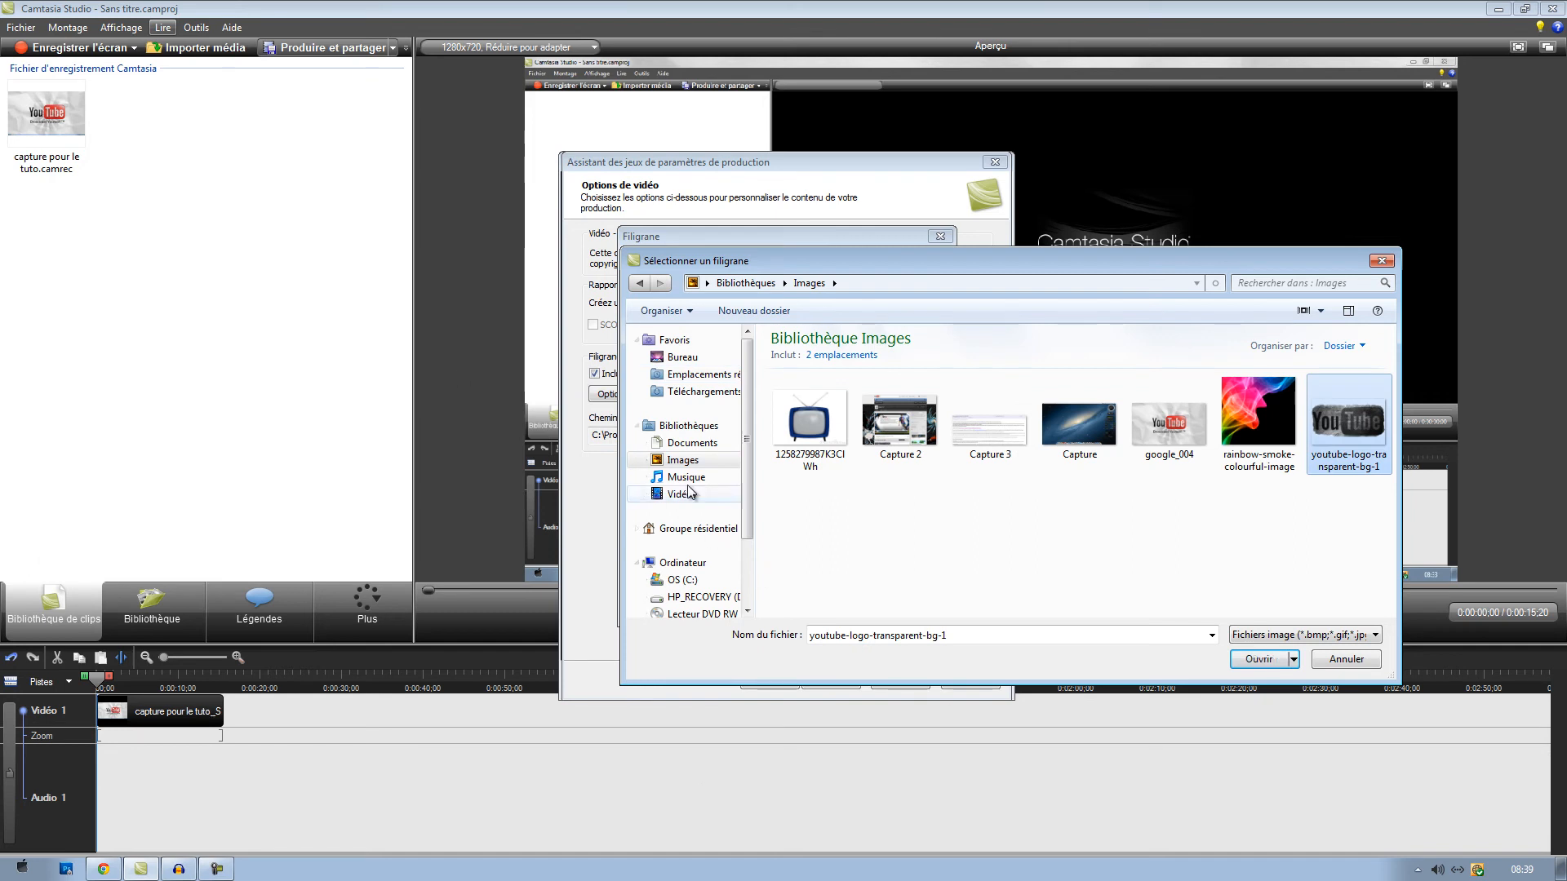
{"action": "left_click", "coordinate": [1382, 261]}
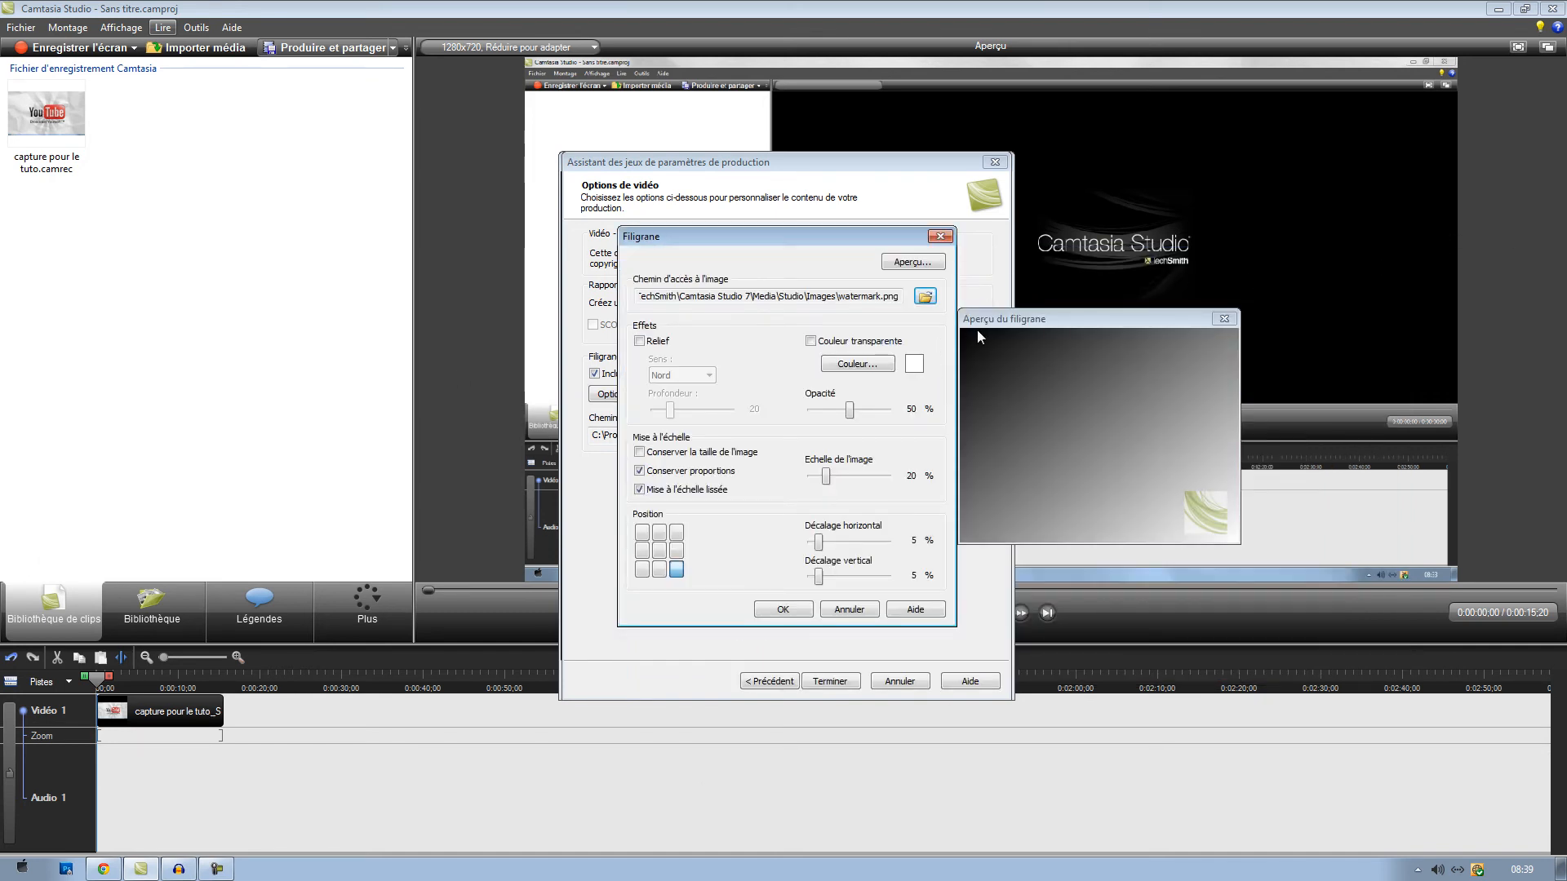
- Close the watermark preview, discard the watermark settings and exclude the watermark from the preset
{"action": "left_click_drag", "start_coordinate": [1013, 324], "coordinate": [998, 333]}
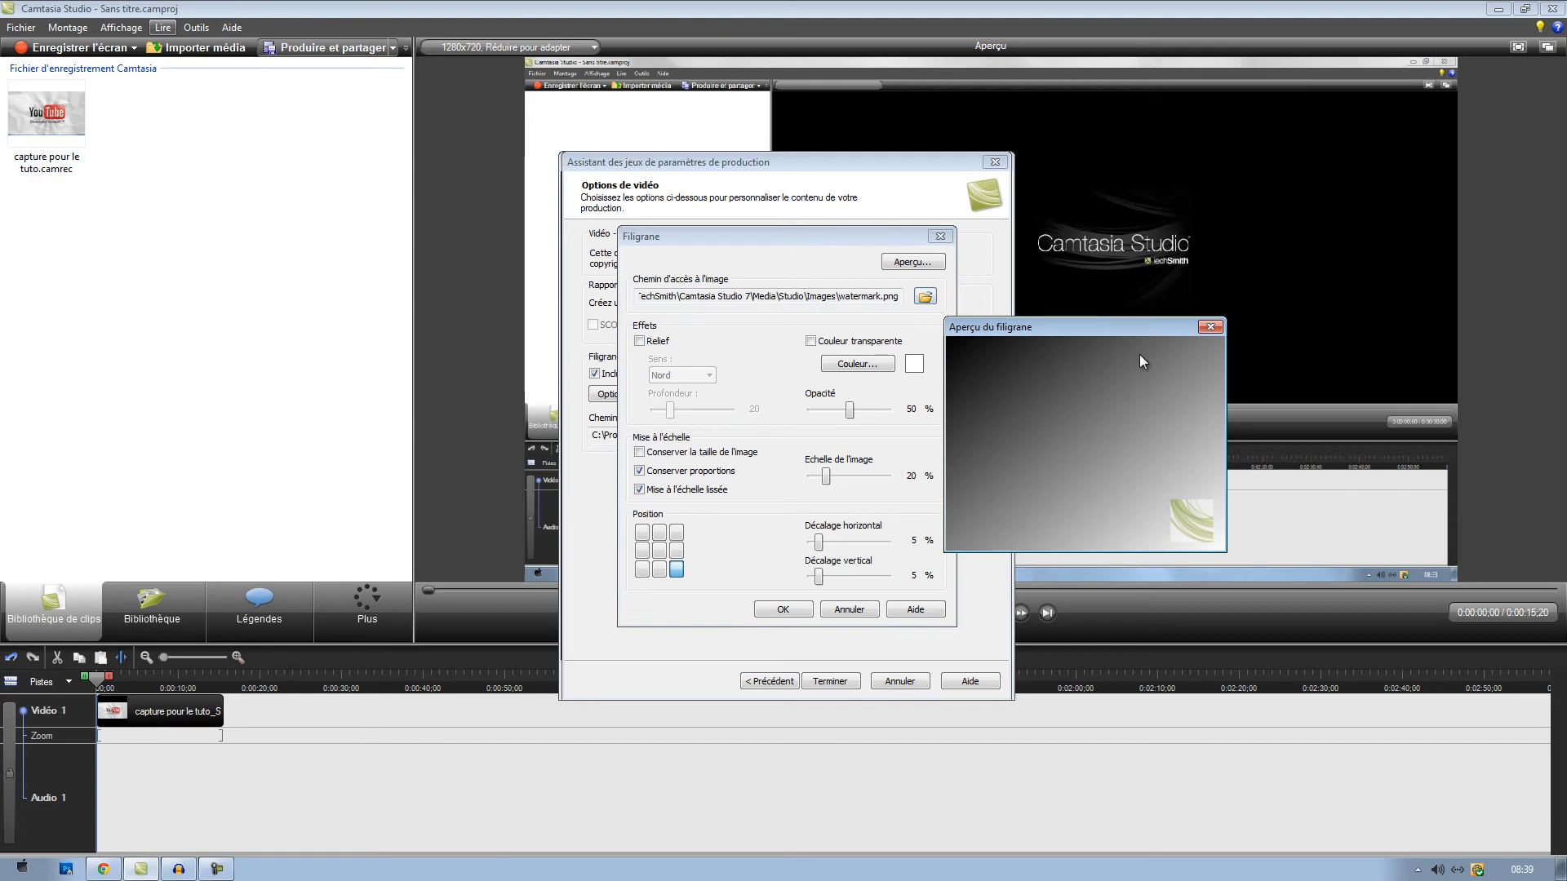
{"action": "left_click", "coordinate": [1210, 328]}
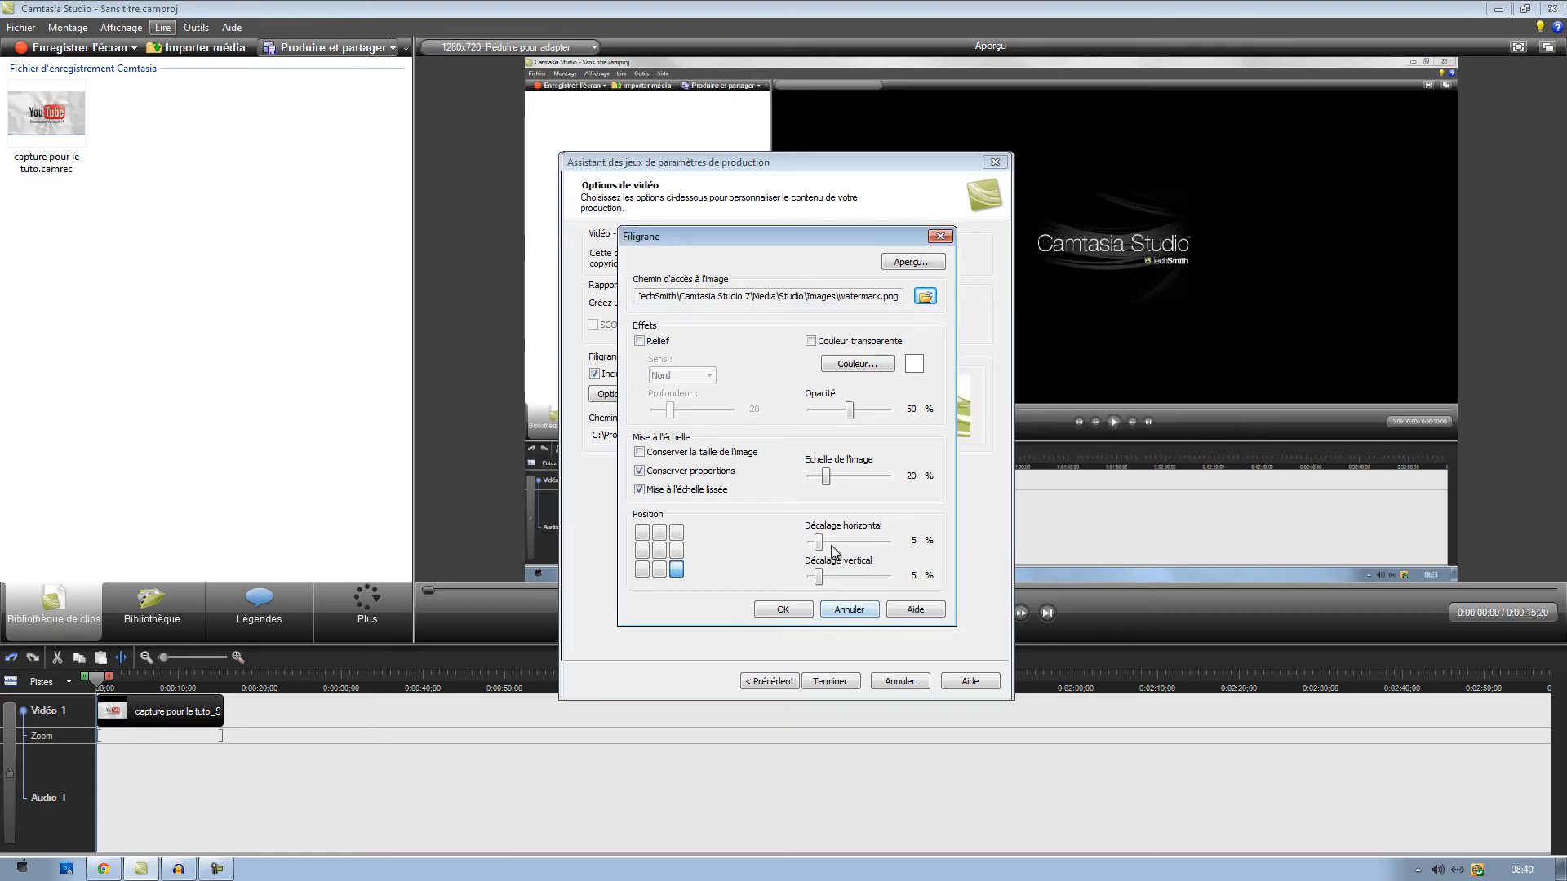
{"action": "left_click", "coordinate": [846, 607]}
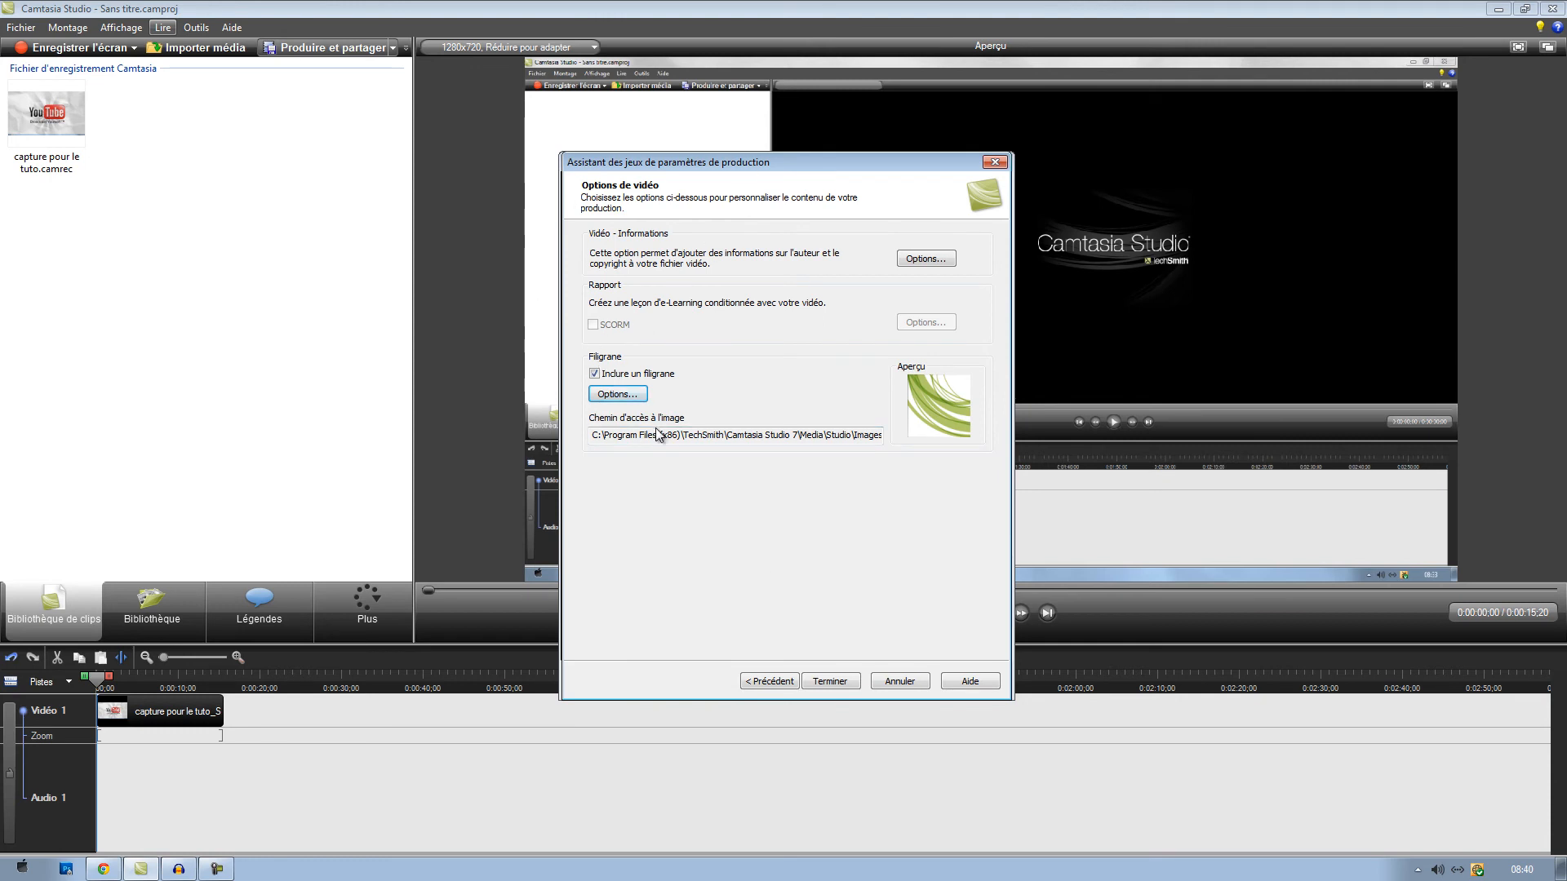
{"action": "left_click", "coordinate": [609, 374]}
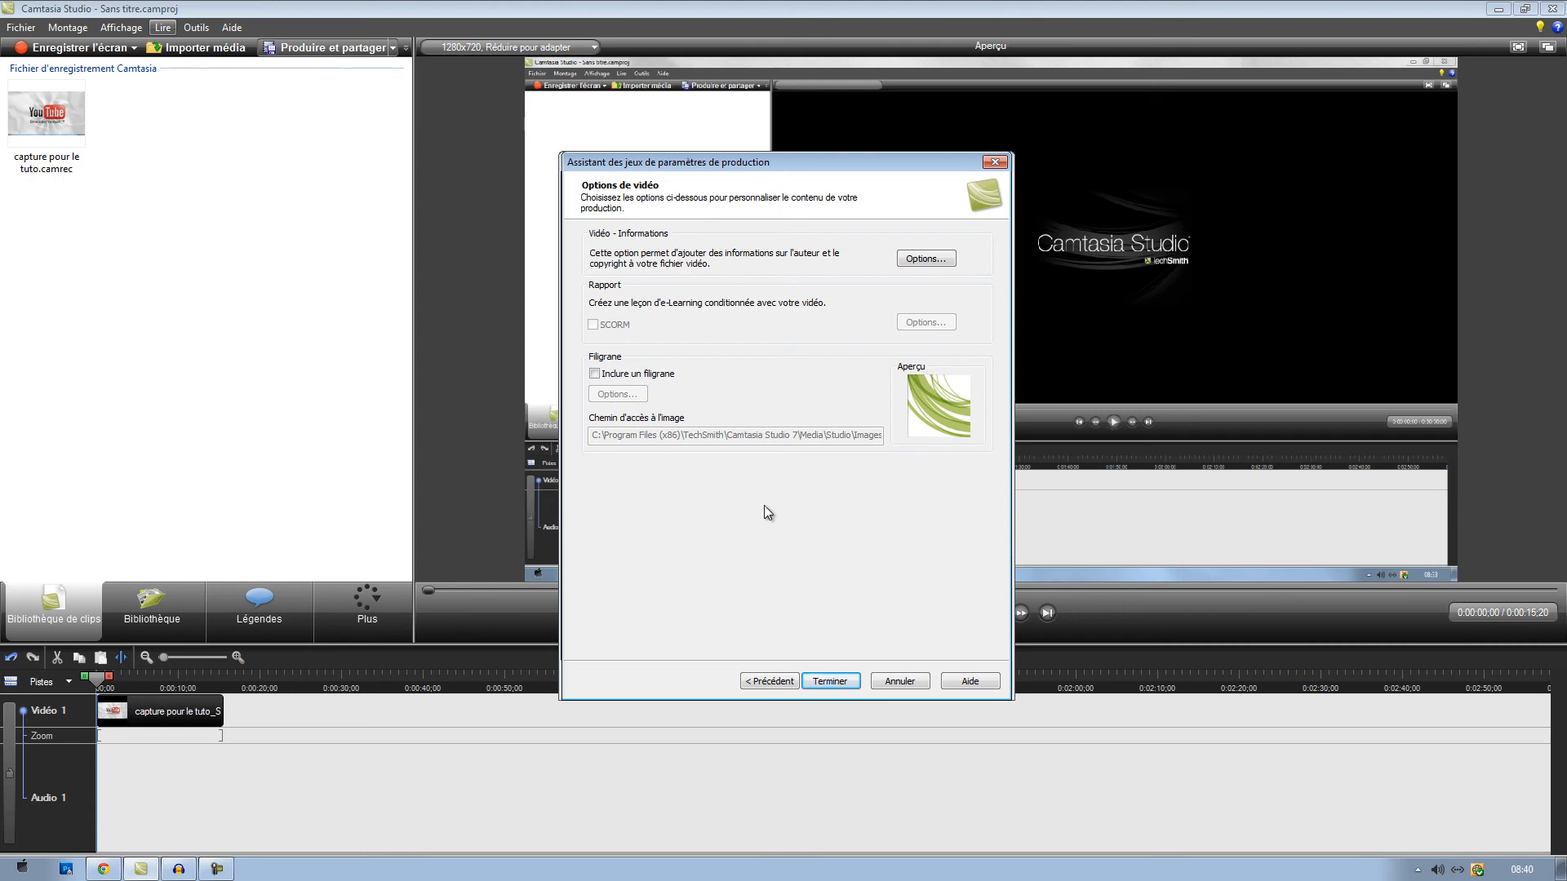
- Finish creating the production preset, select Tuto among the saved presets and close the preset manager
{"action": "left_click", "coordinate": [824, 681]}
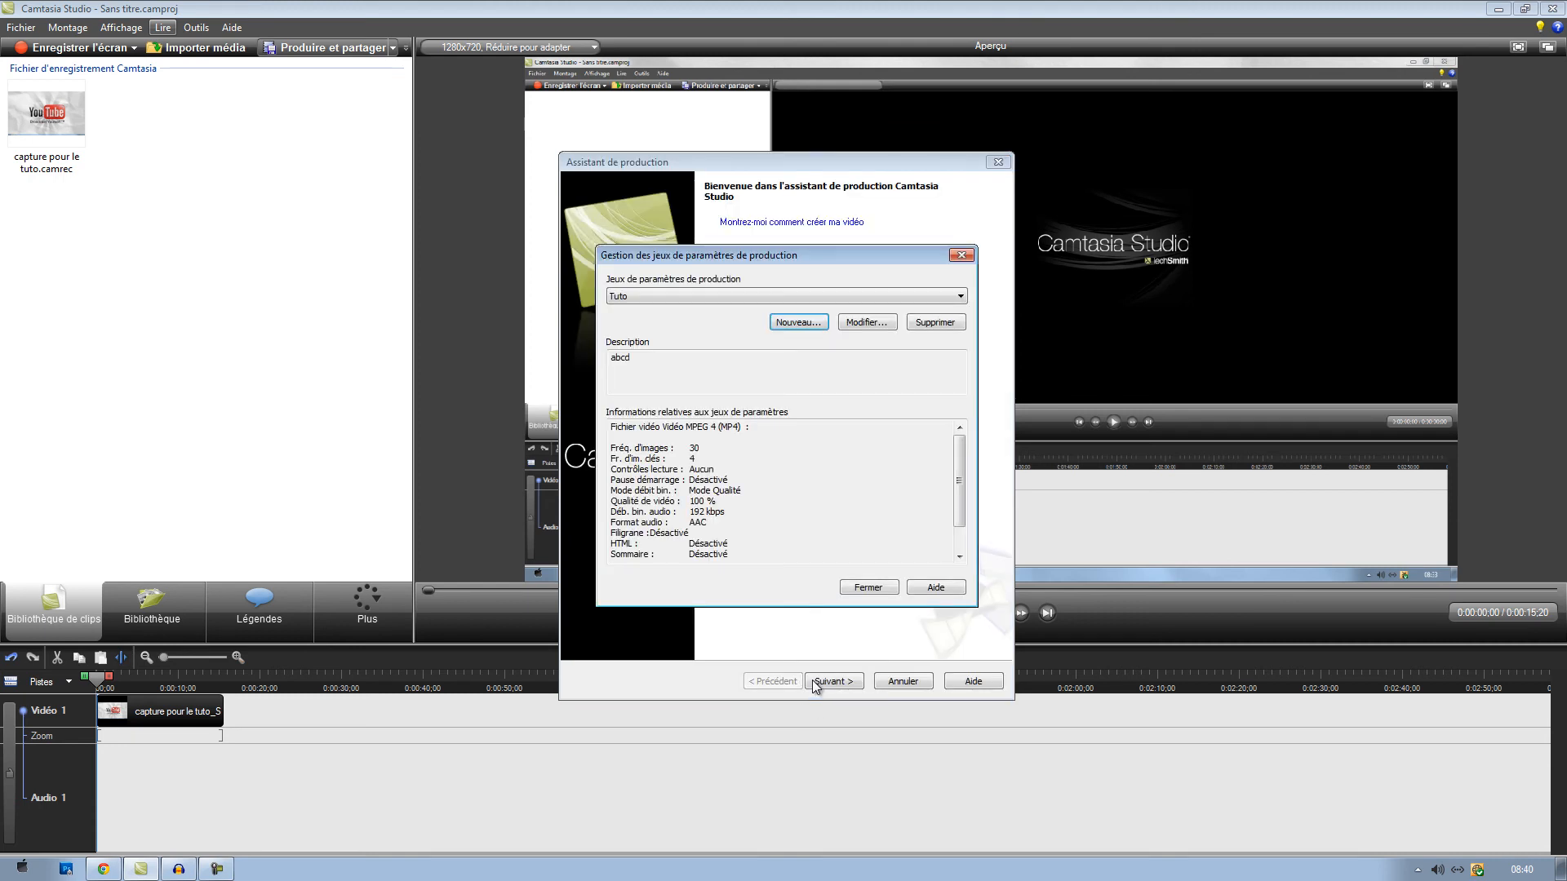
{"action": "left_click", "coordinate": [773, 294]}
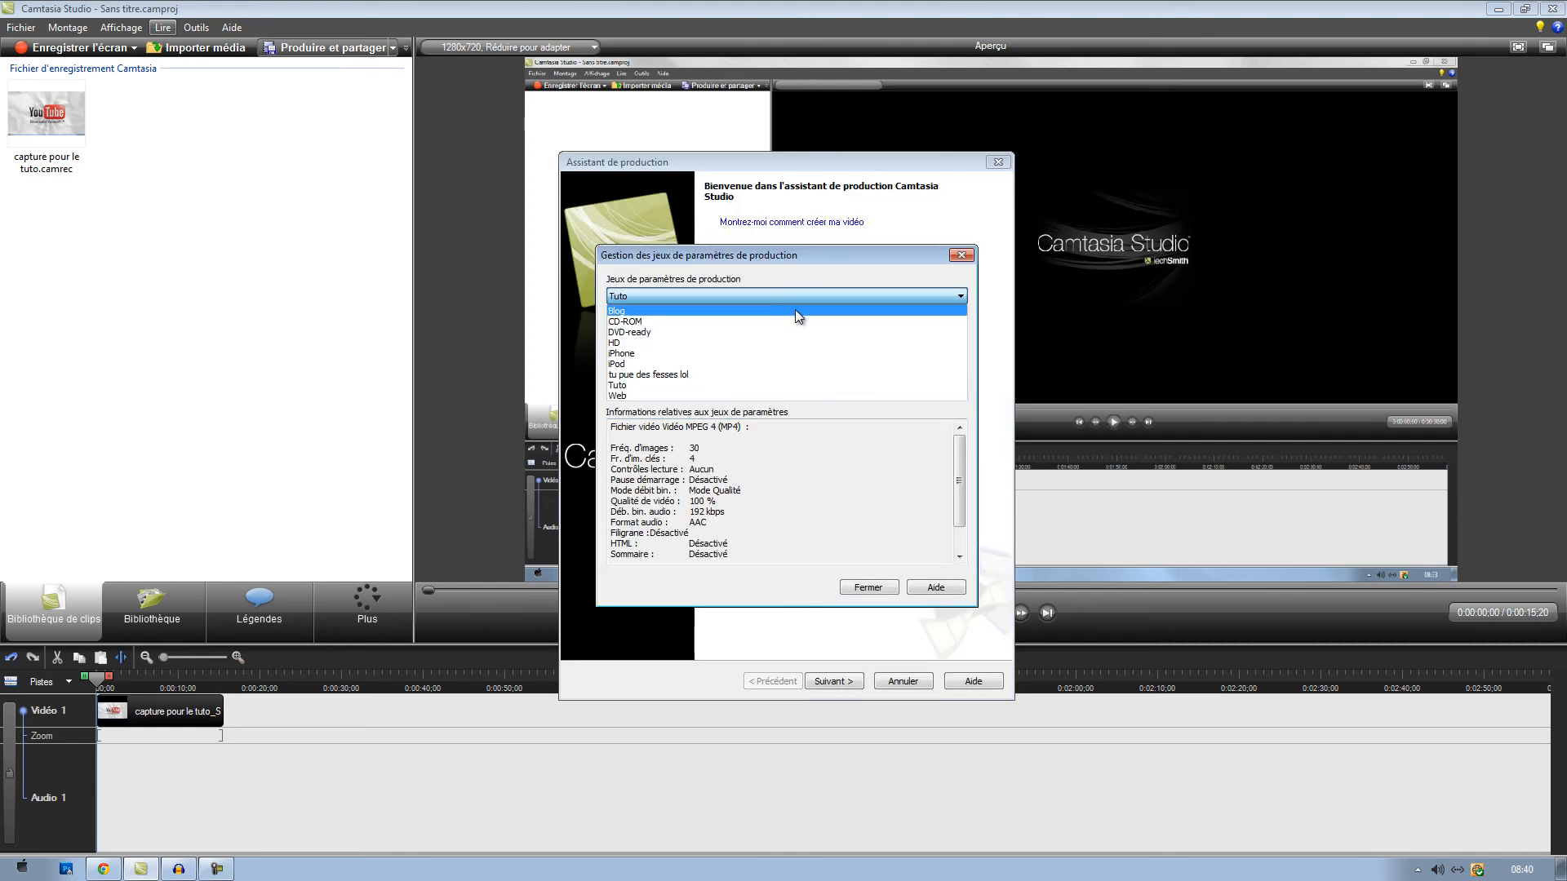
{"action": "left_click", "coordinate": [635, 387]}
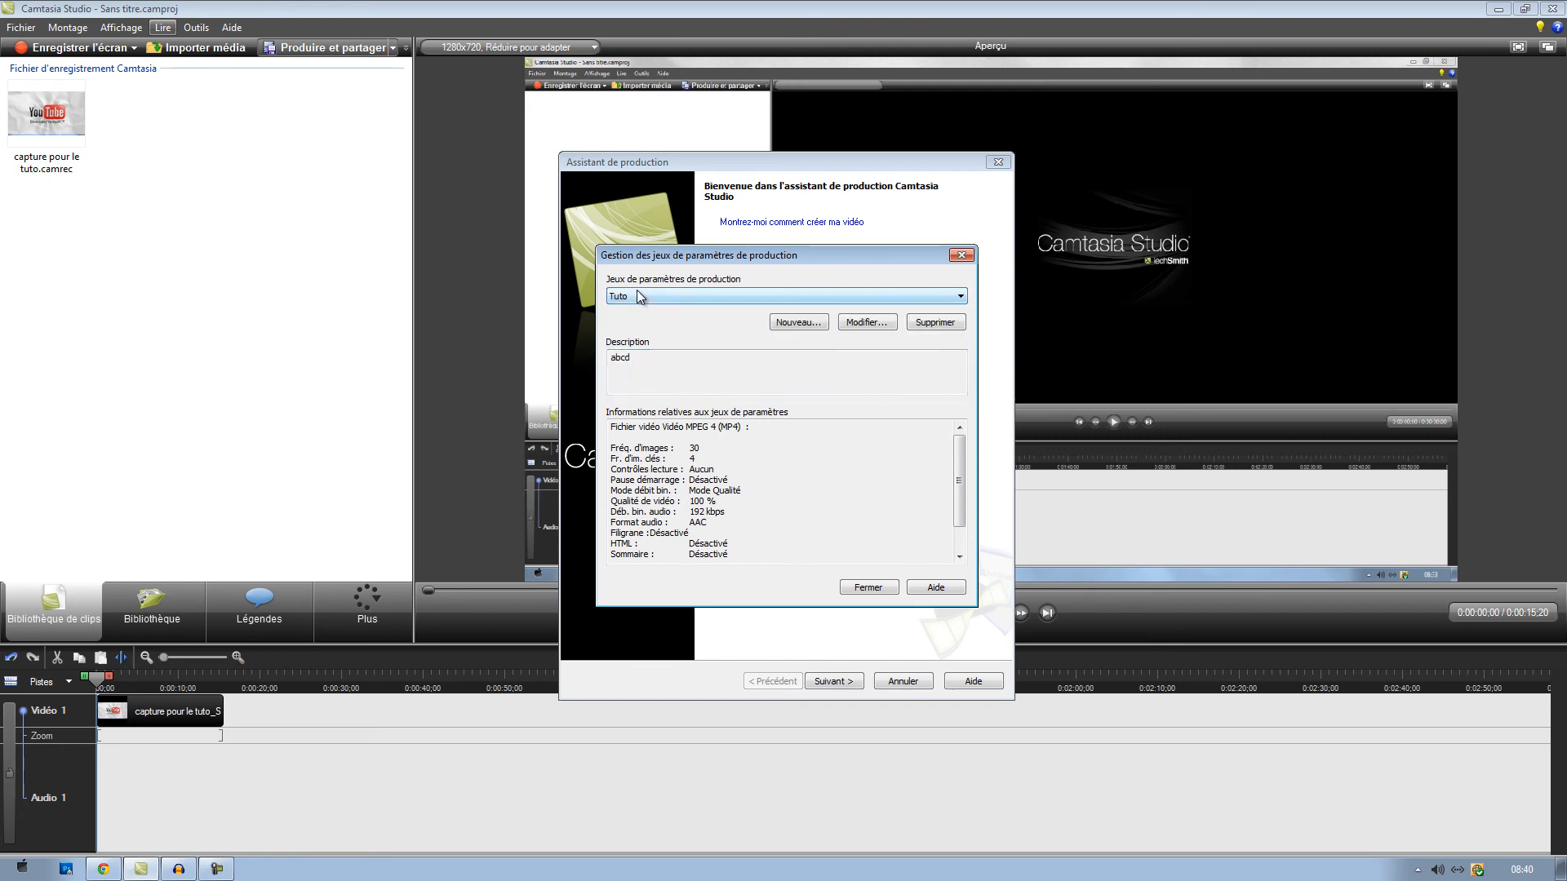
{"action": "left_click", "coordinate": [643, 294]}
{"action": "left_click", "coordinate": [643, 294]}
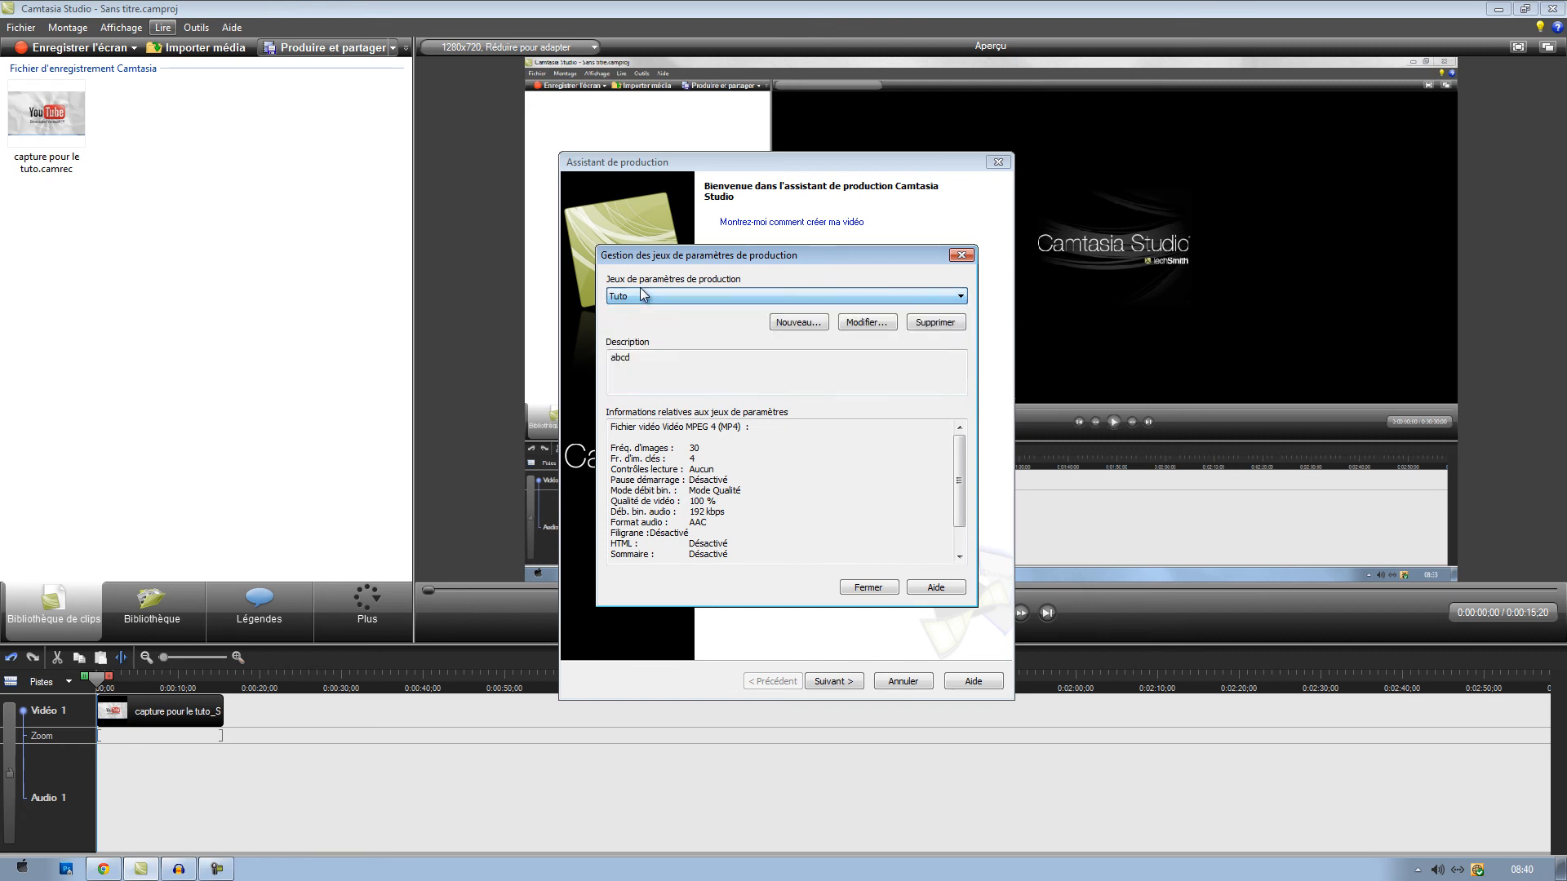
{"action": "left_click", "coordinate": [867, 587]}
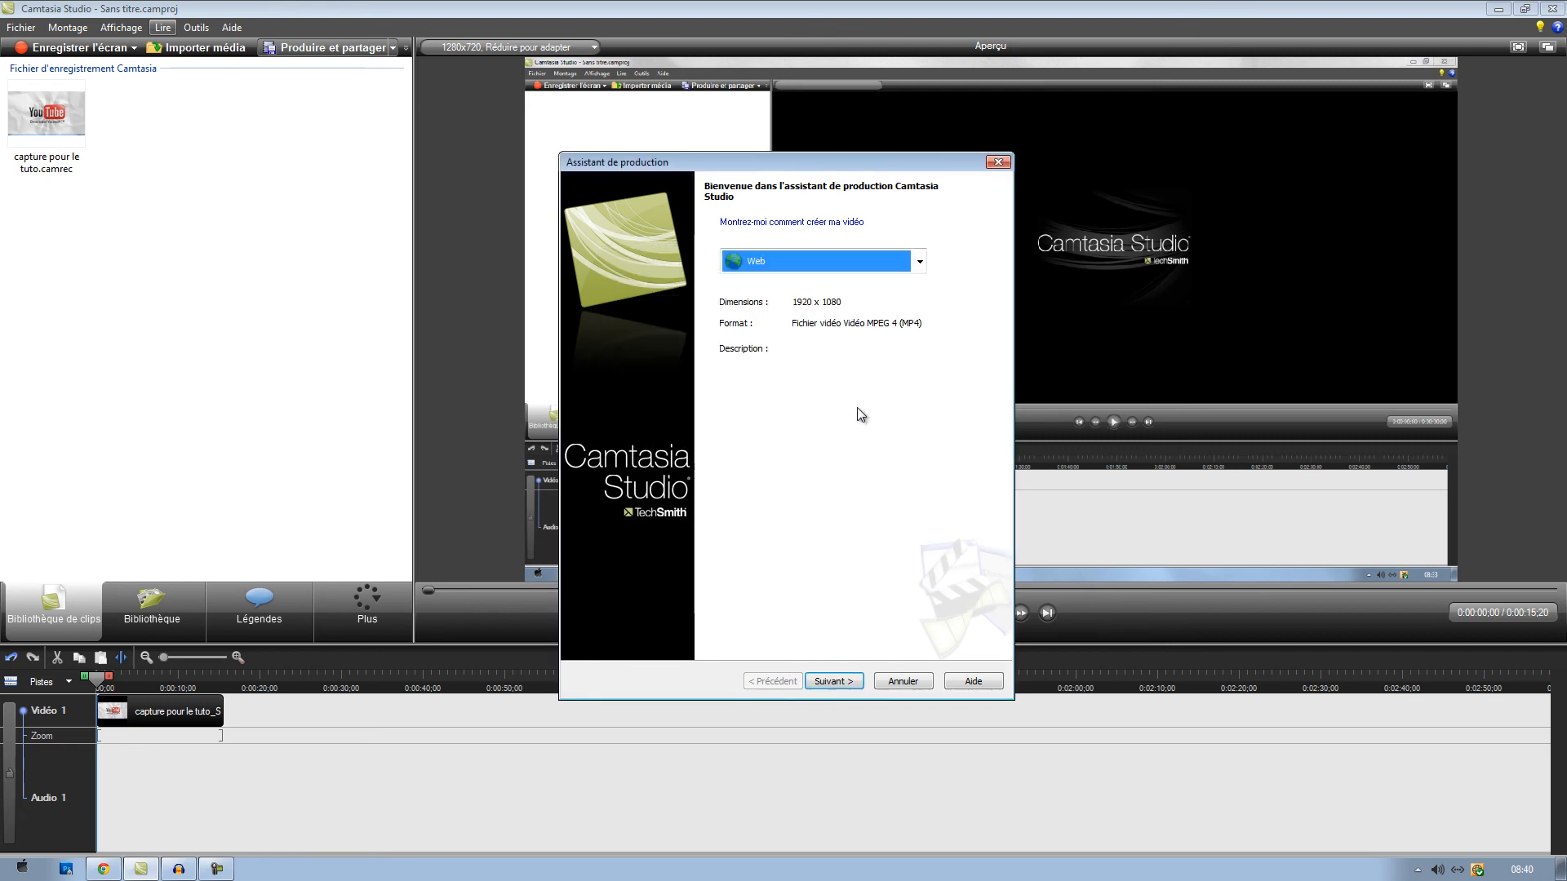
- Choose the custom Tuto preset for the production in the production wizard
{"action": "left_click", "coordinate": [852, 263]}
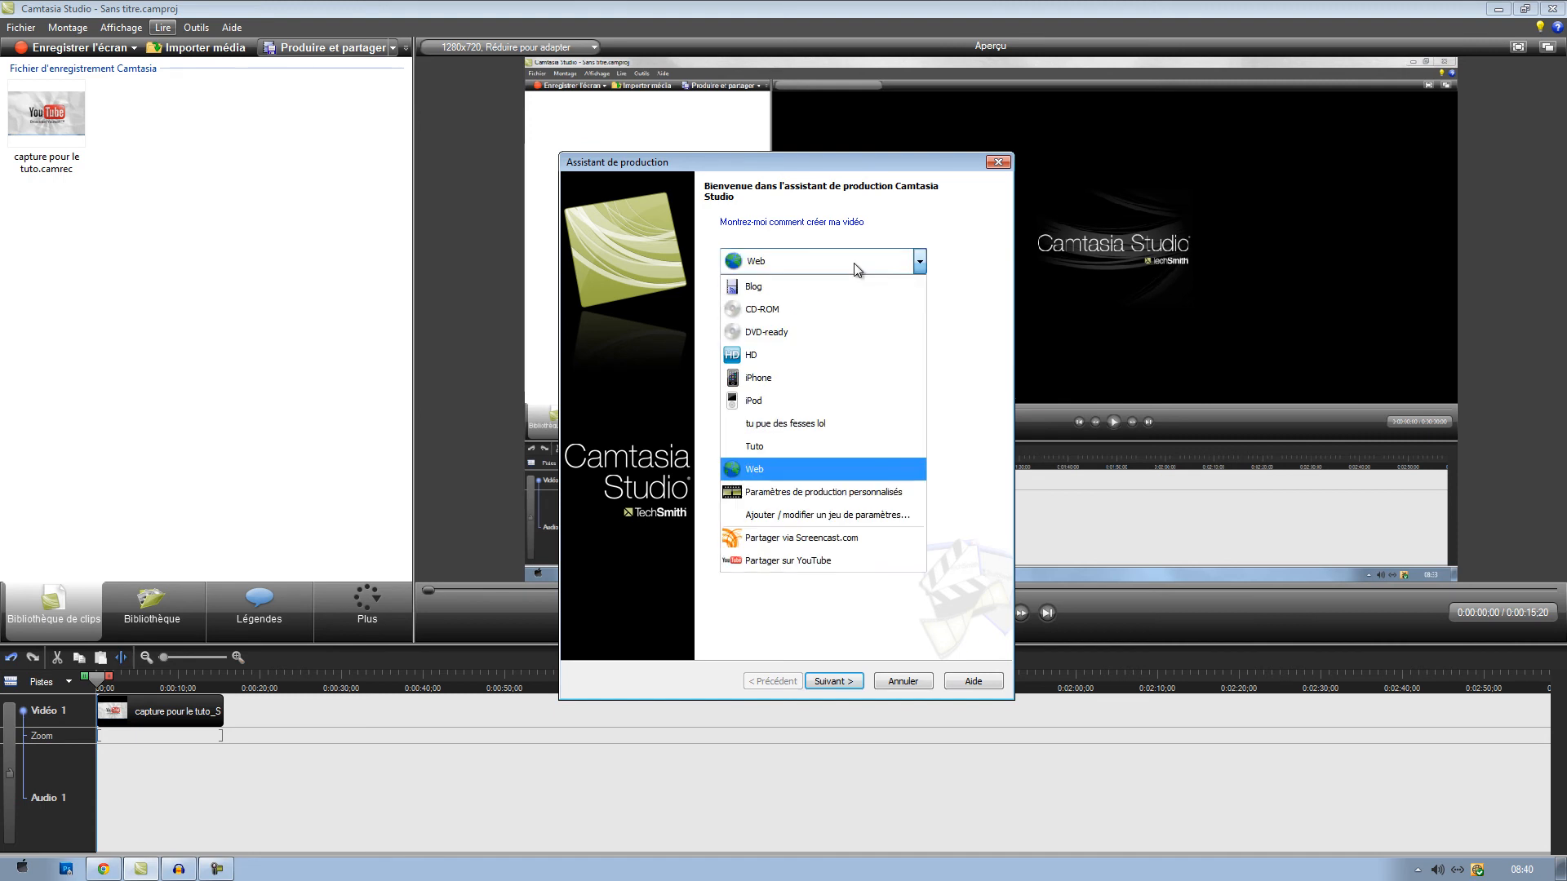
{"action": "left_click", "coordinate": [795, 421]}
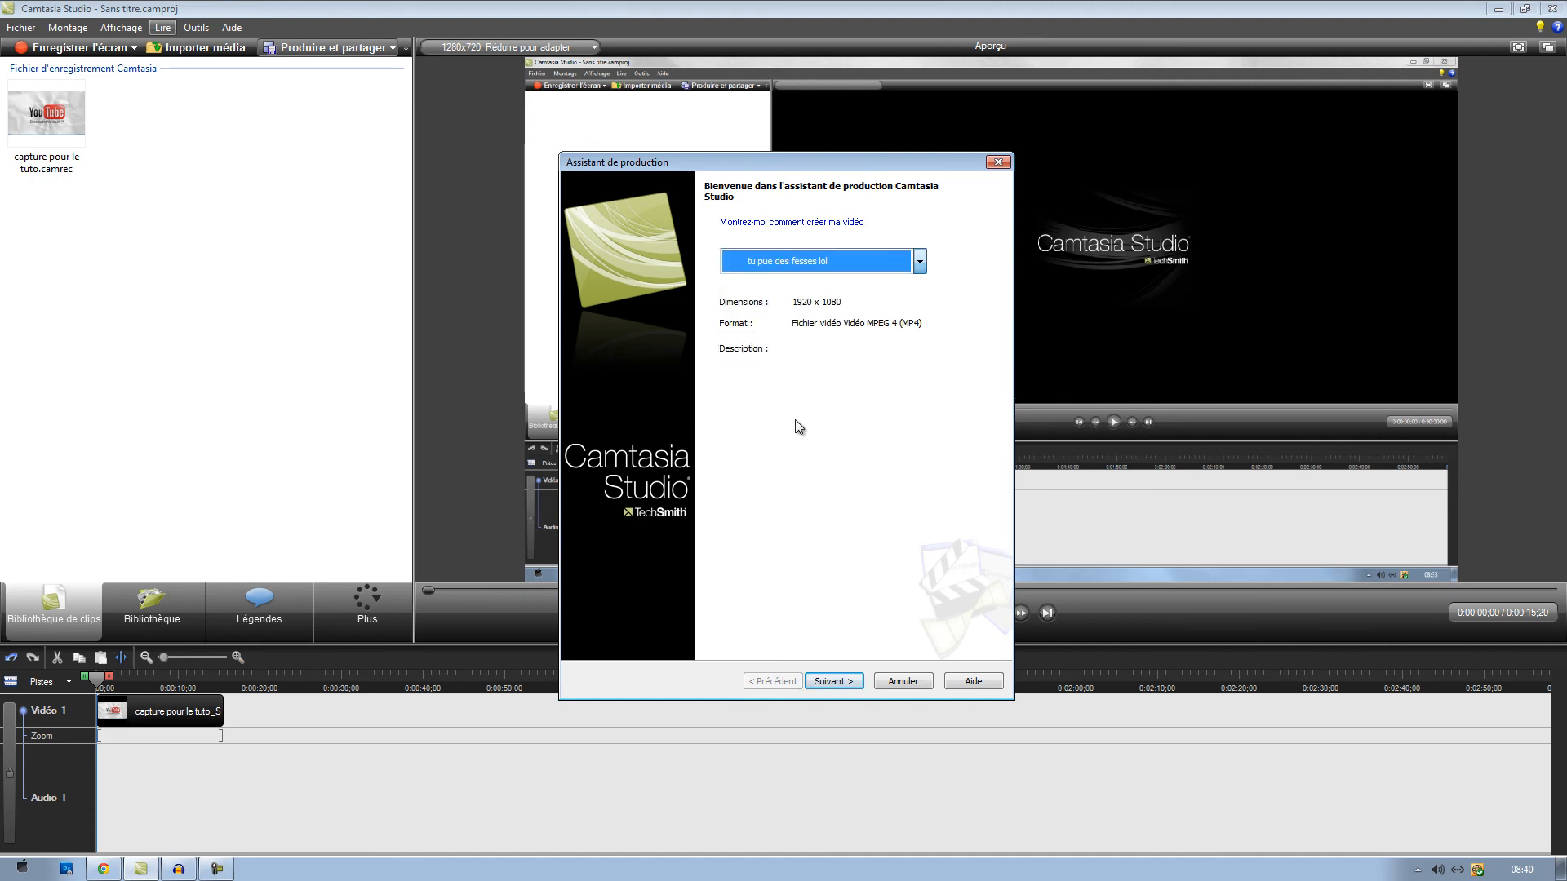
{"action": "left_click", "coordinate": [919, 261]}
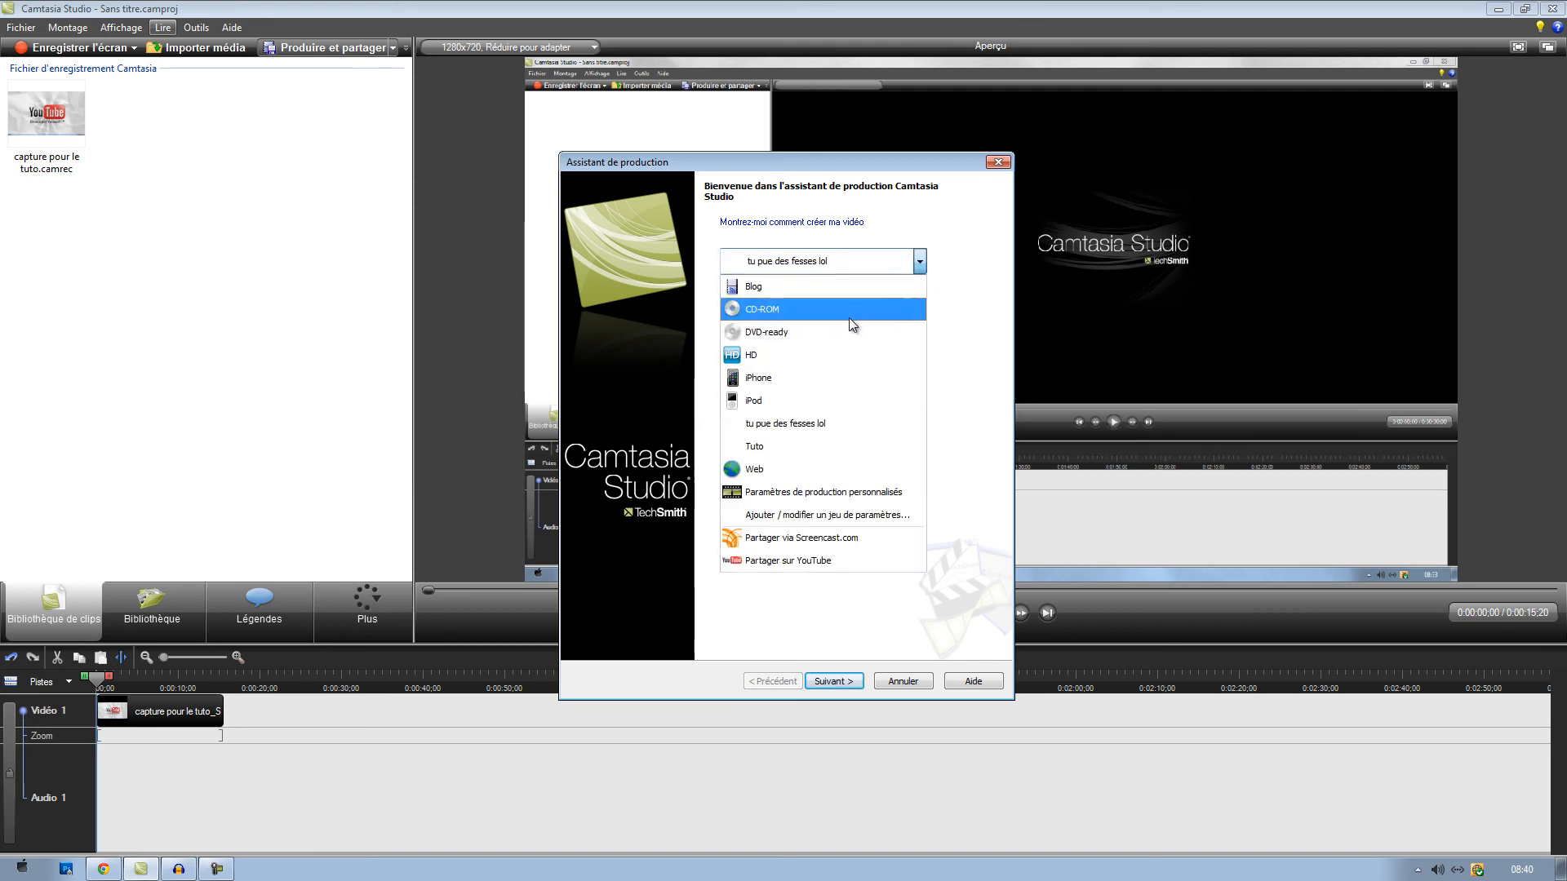
{"action": "left_click", "coordinate": [832, 445]}
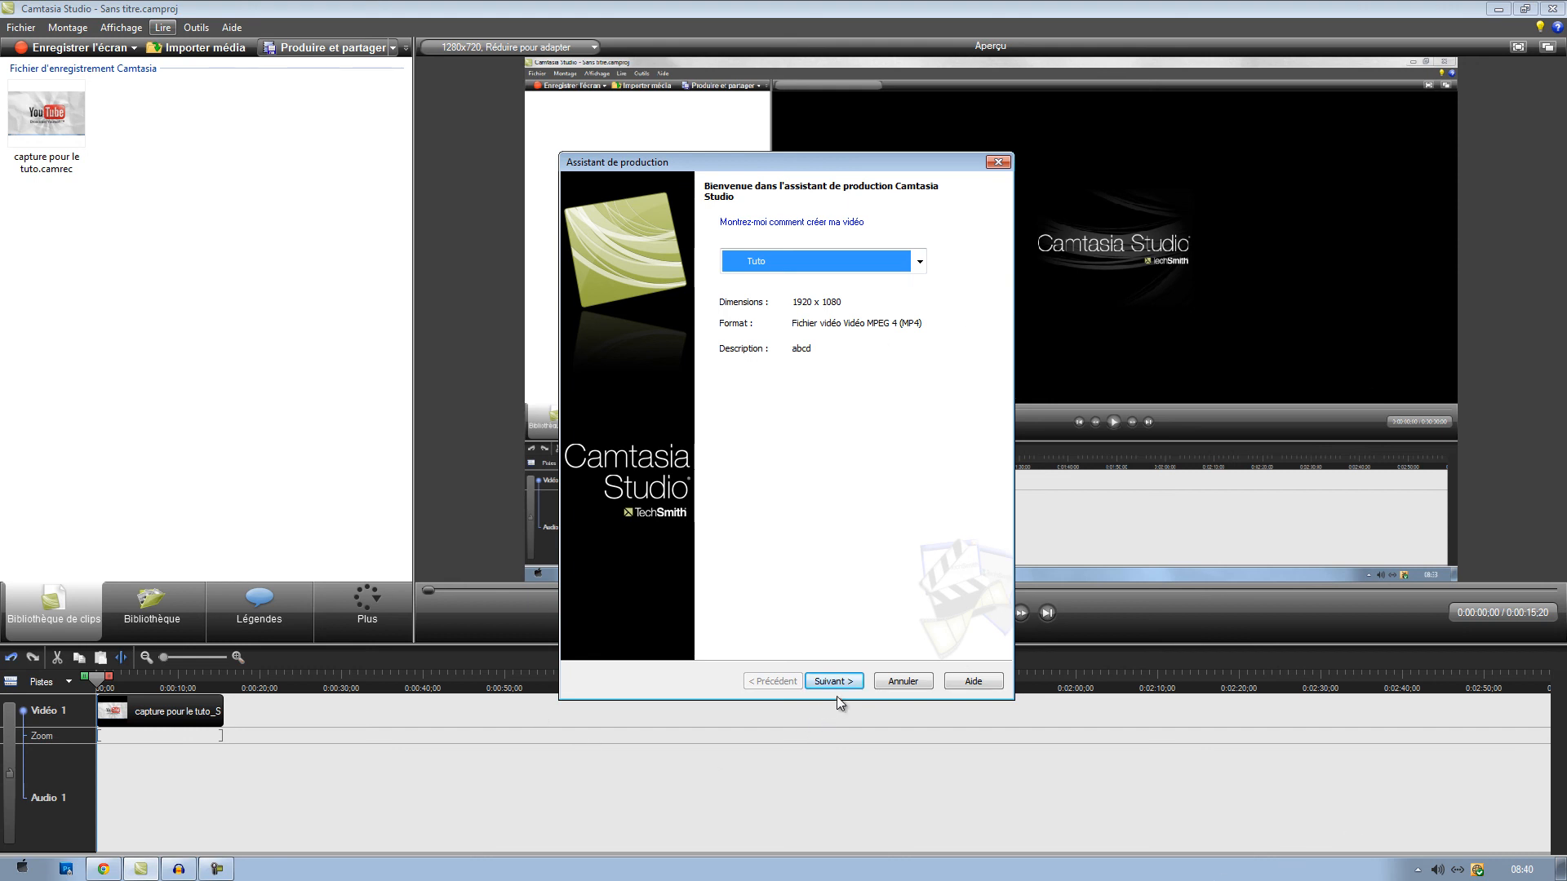
- Leave the production wizard without rendering and exit the program without saving the untitled project
{"action": "left_click", "coordinate": [997, 163]}
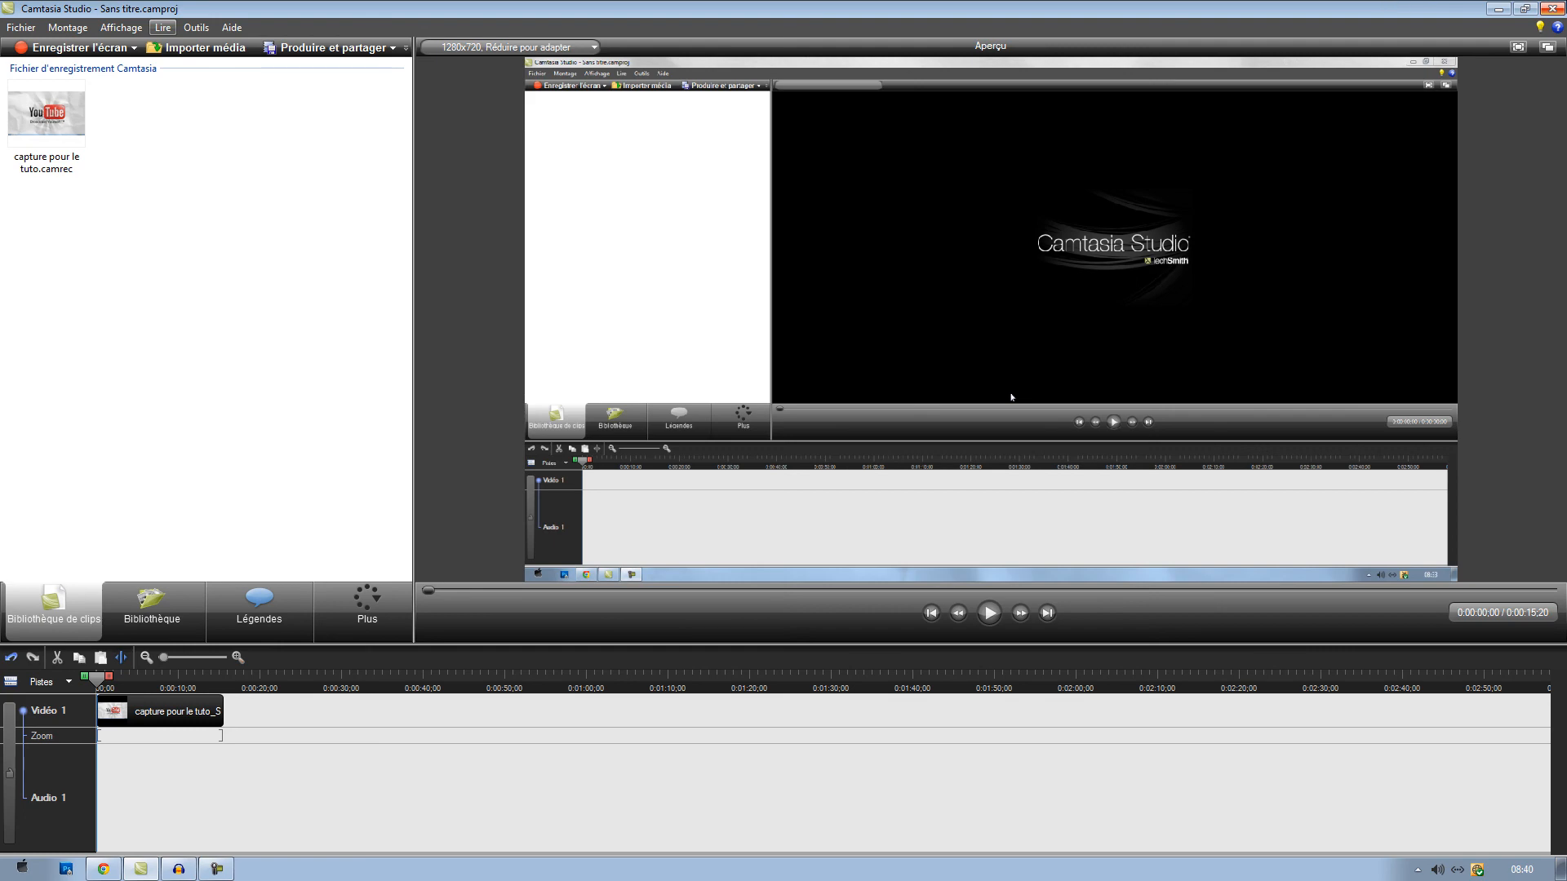
{"action": "key", "text": "alt+F4"}
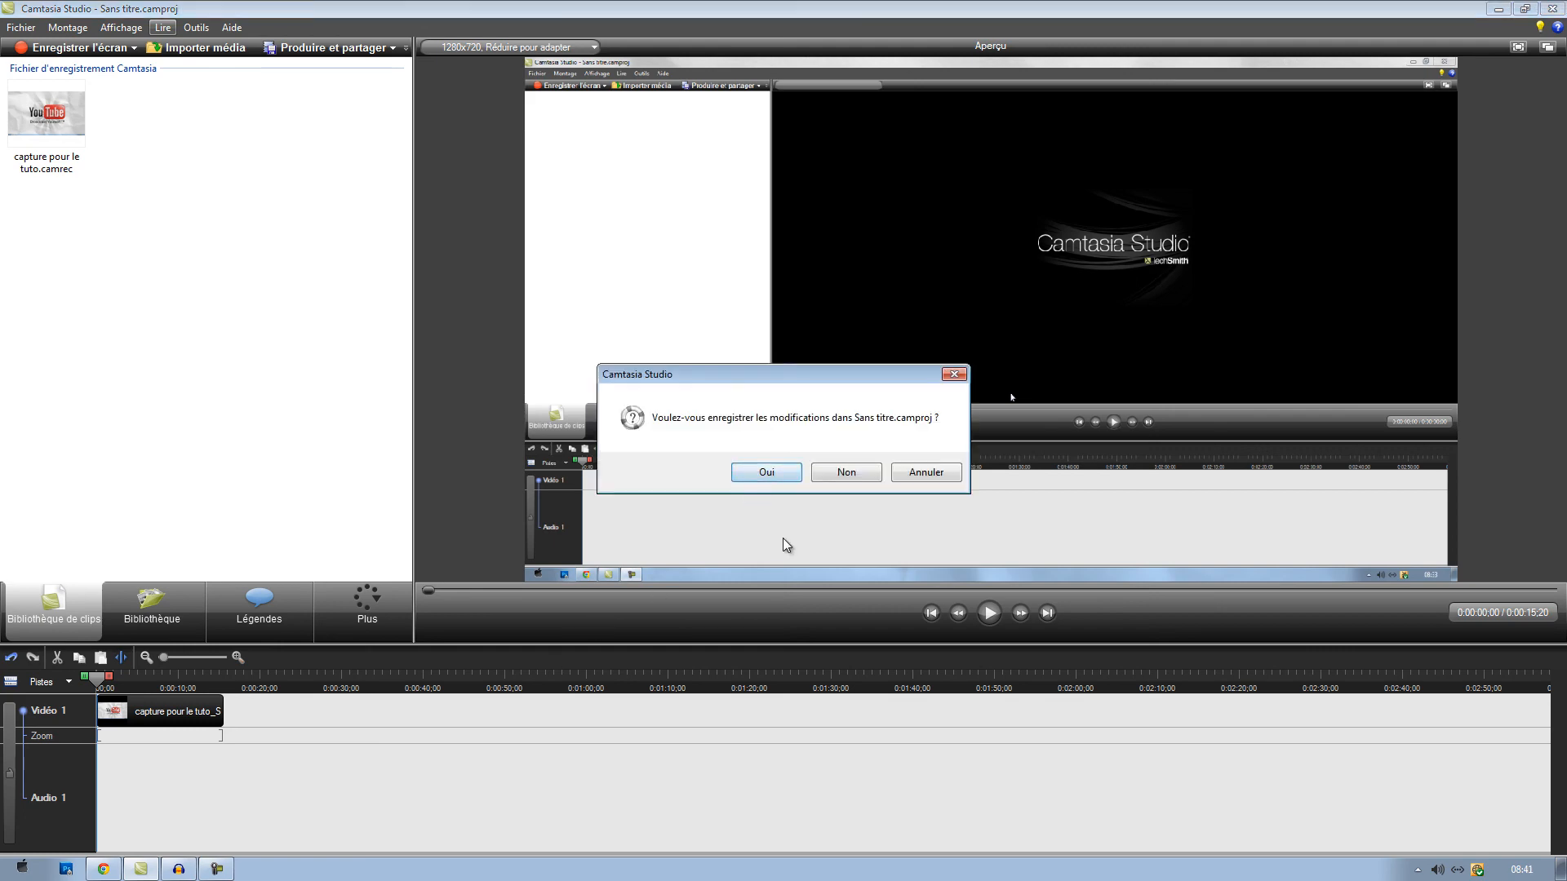
{"action": "left_click", "coordinate": [840, 473]}
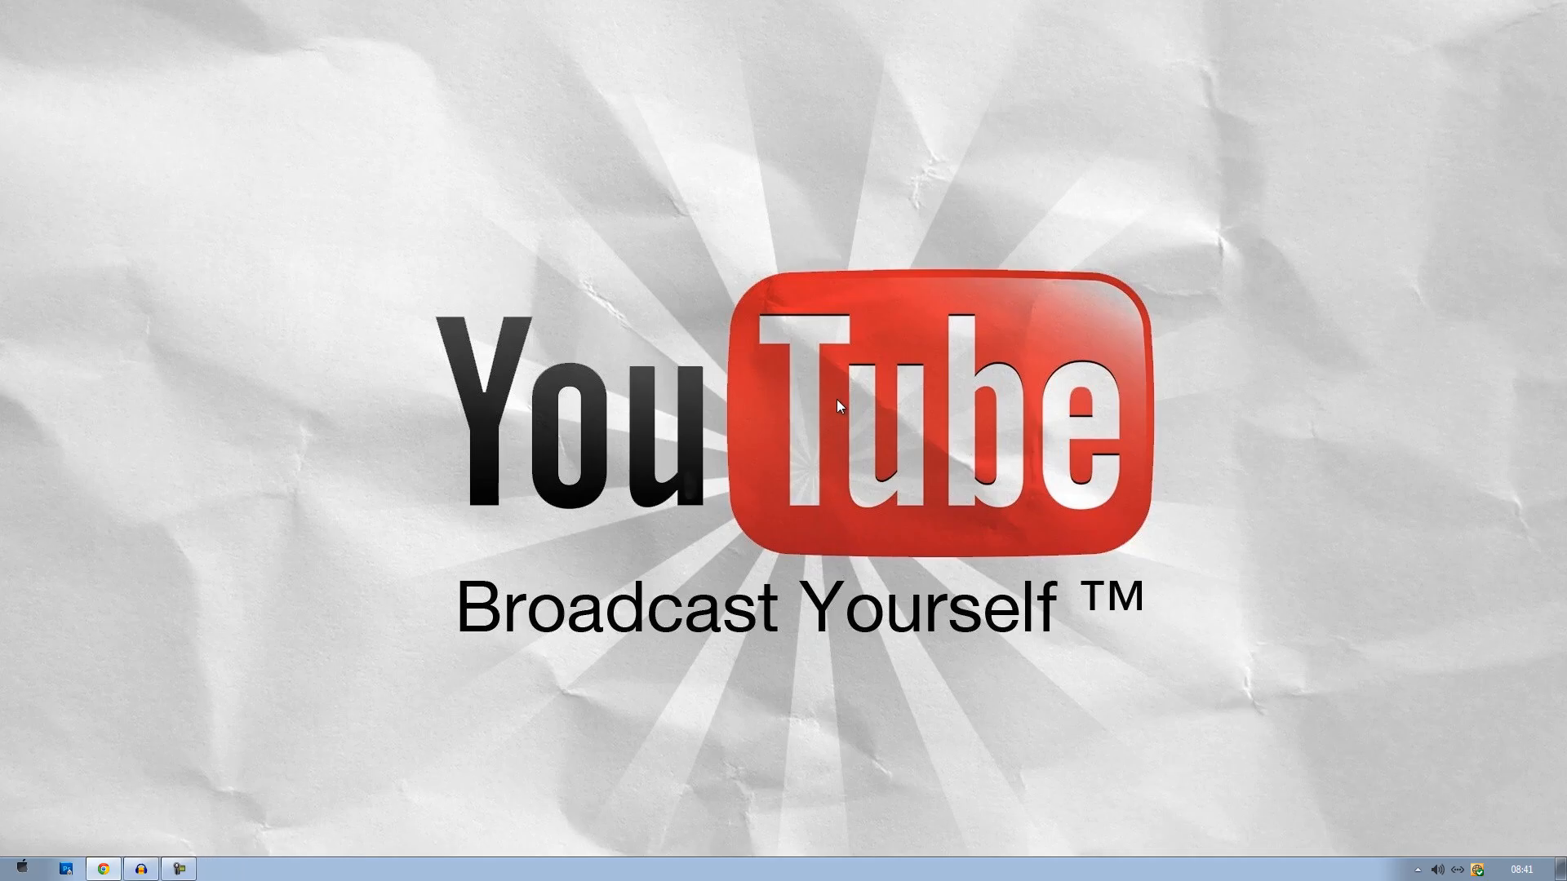